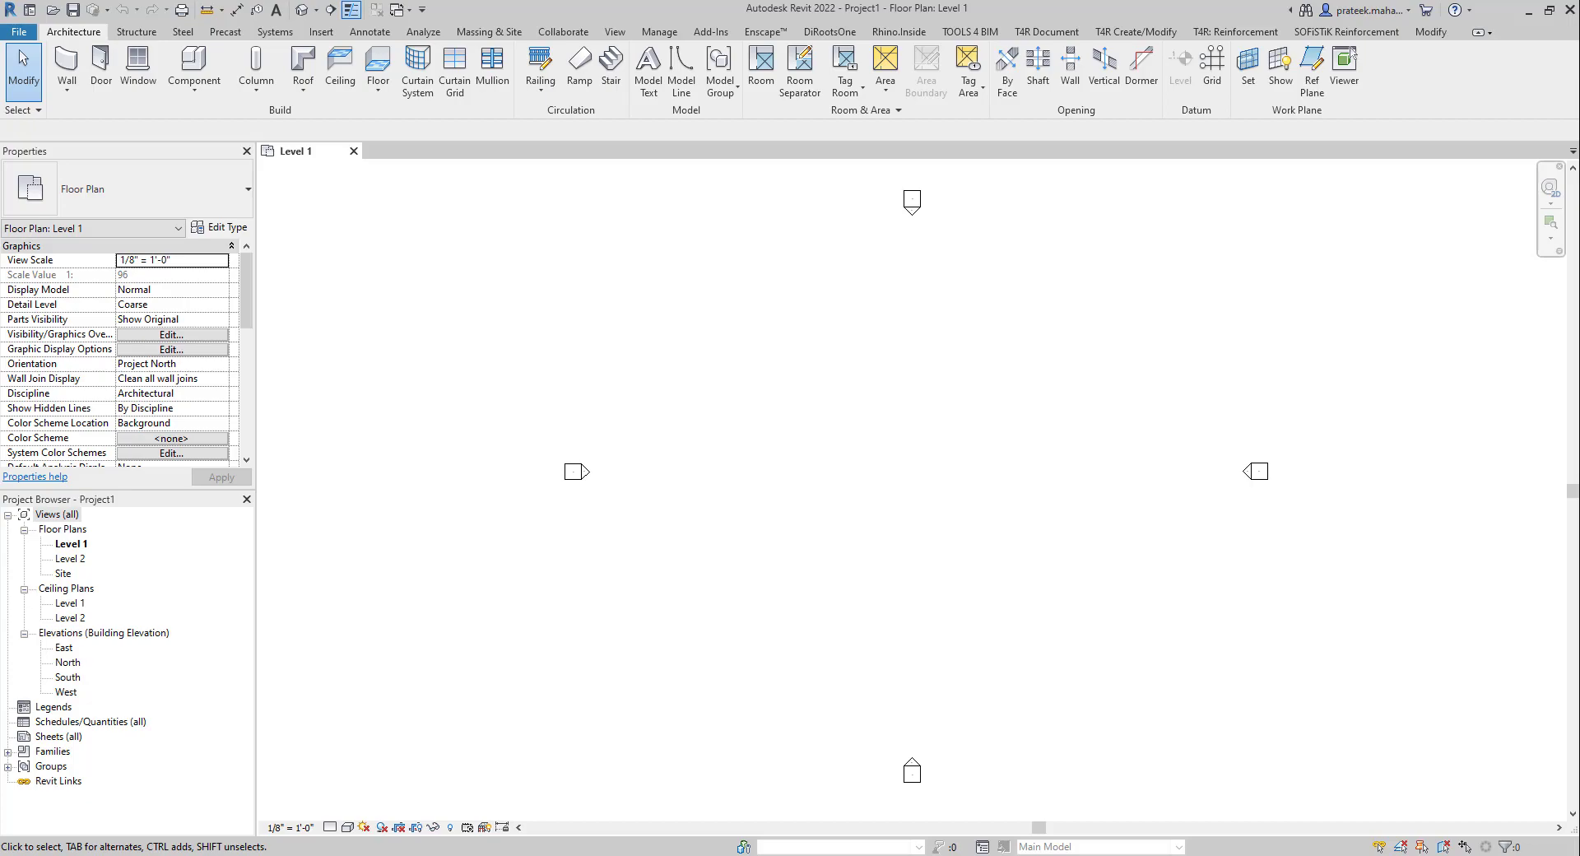
In the North elevation, draw a new Level 3 at 18' 0" above Level 2.
double_click(69, 663)
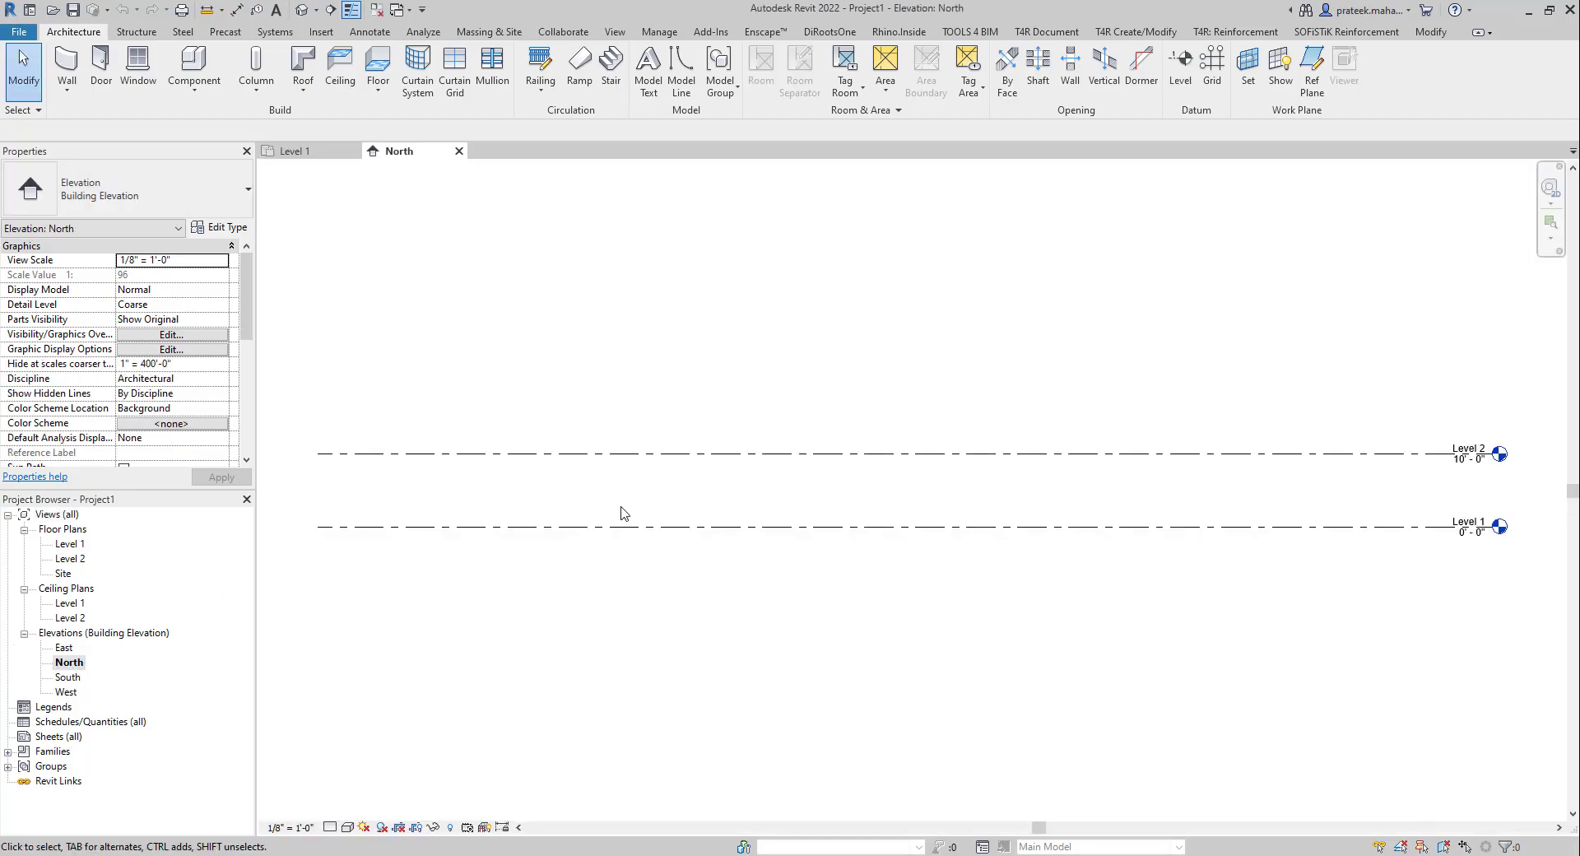
middle_drag(1353, 497, 917, 574)
scroll(928, 510, up, 2)
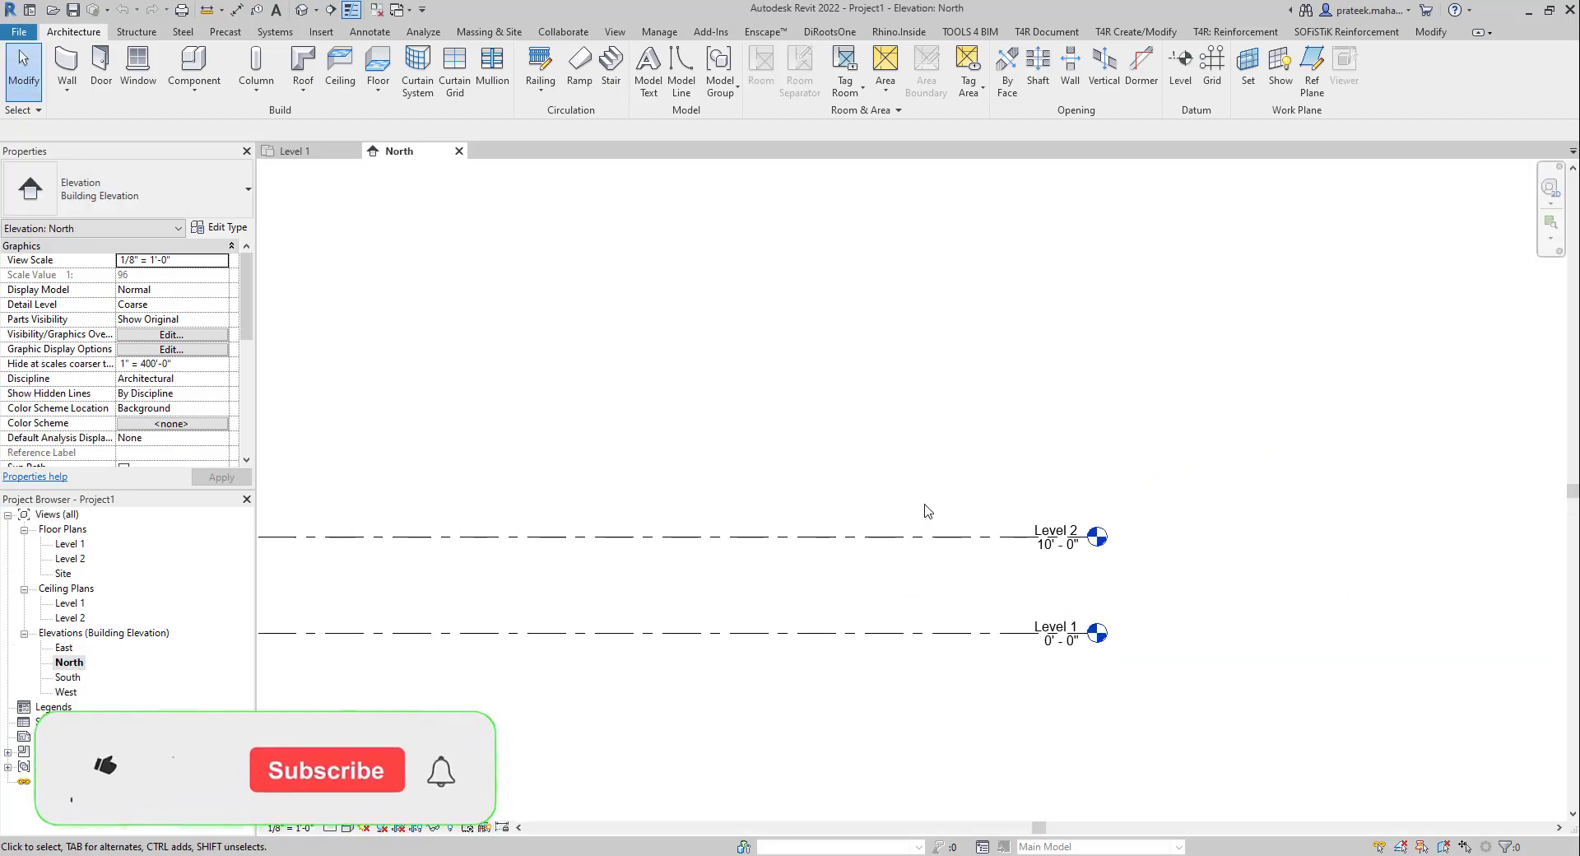
key(l)
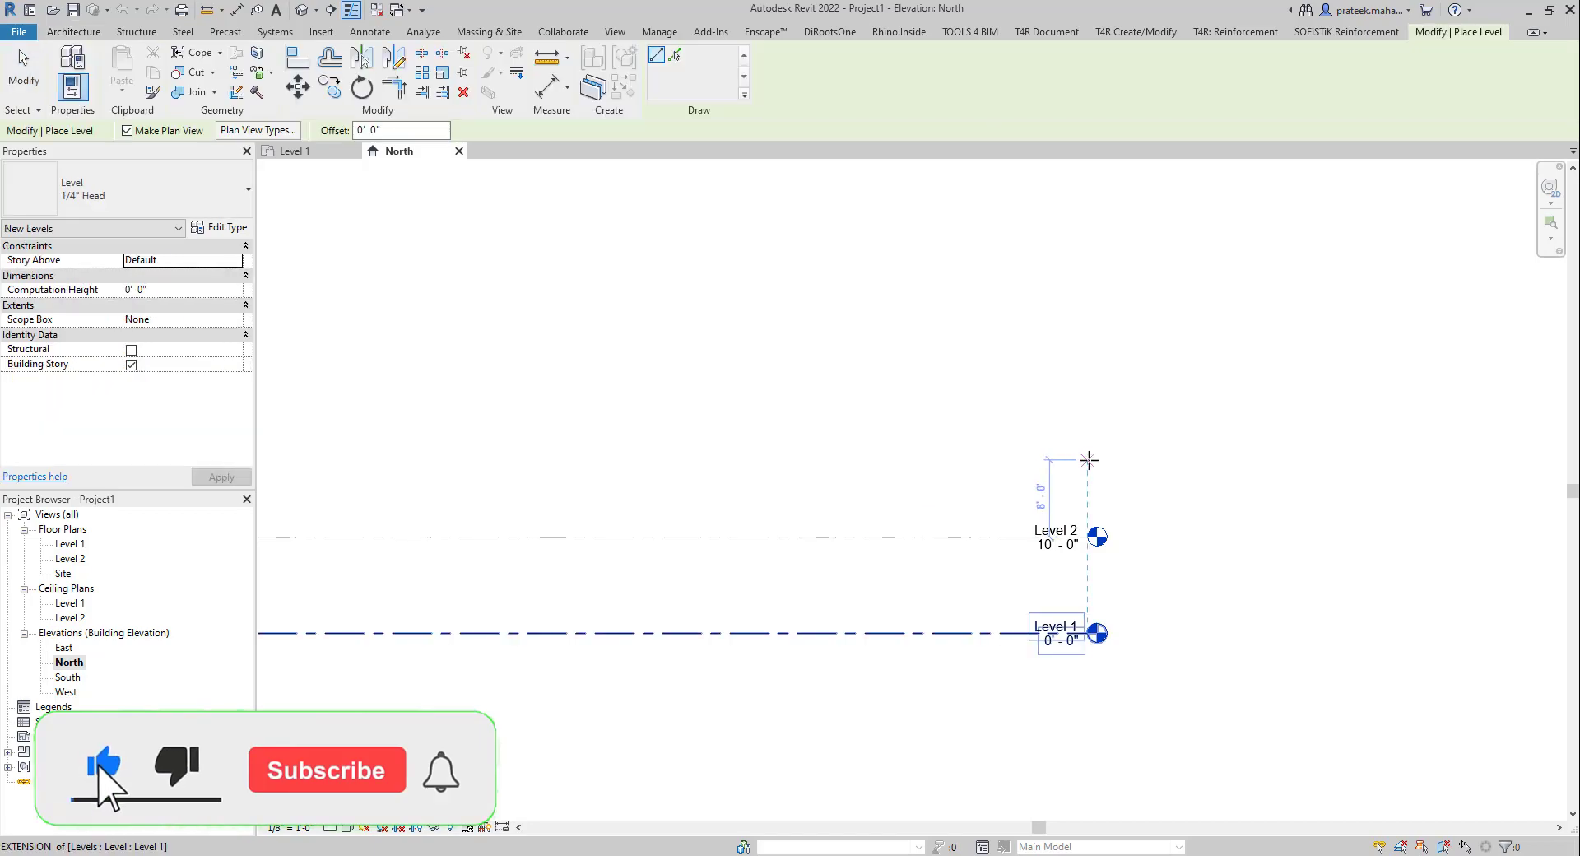
click(1088, 460)
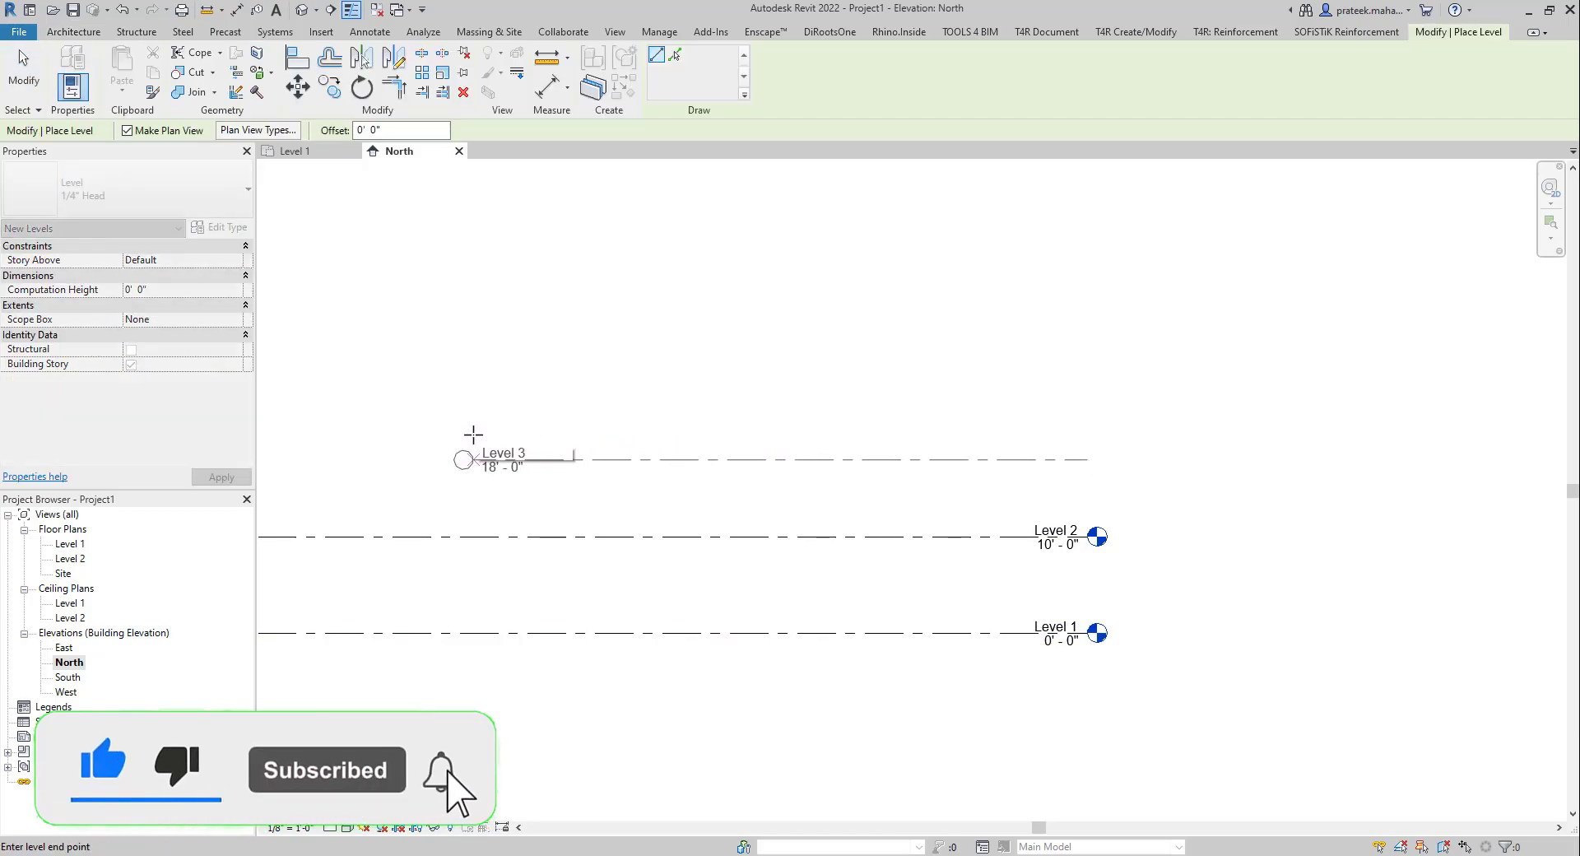
click(1356, 473)
key(Escape)
Drag Level 3's left end and head to line up with Levels 1 and 2.
click(1325, 463)
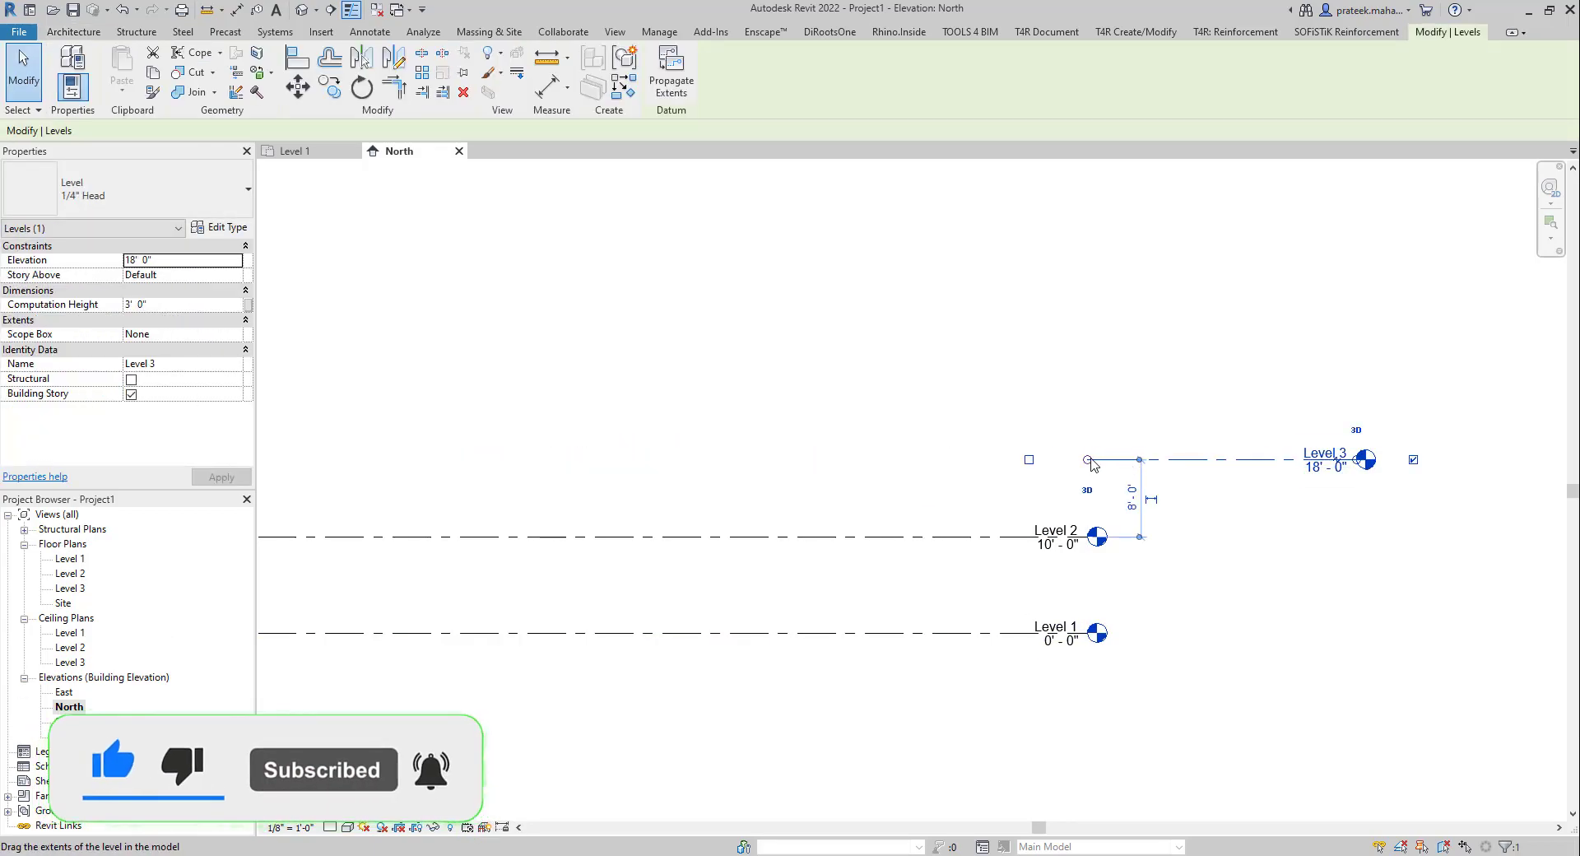
scroll(772, 428, down, 2)
drag(812, 461, 529, 483)
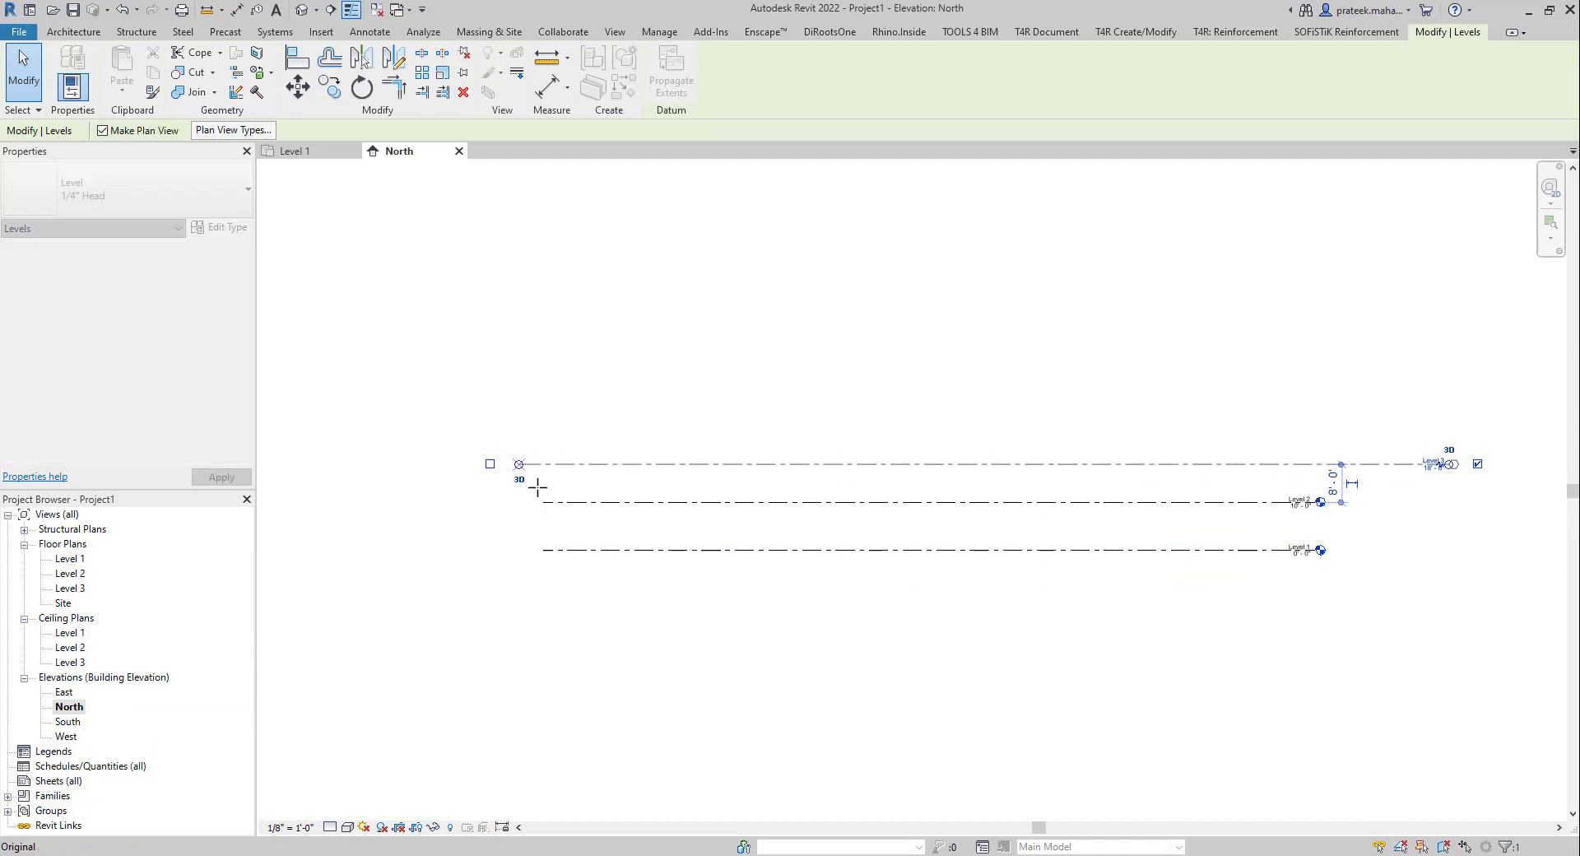
scroll(1424, 450, up, 3)
drag(1443, 455, 1191, 457)
scroll(1044, 409, down, 4)
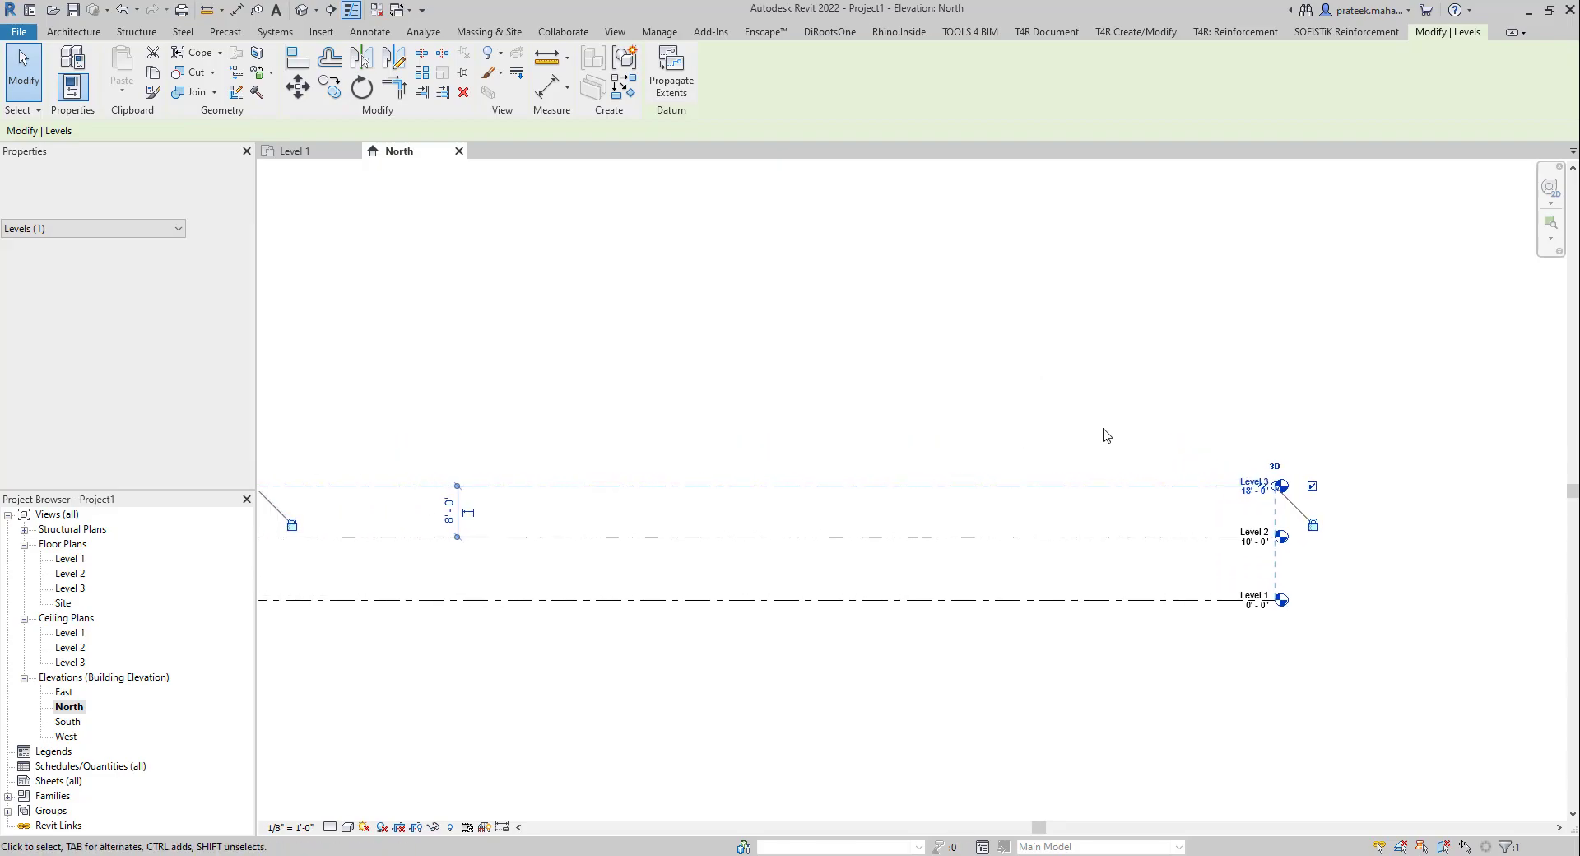
click(1106, 397)
scroll(1240, 502, up, 2)
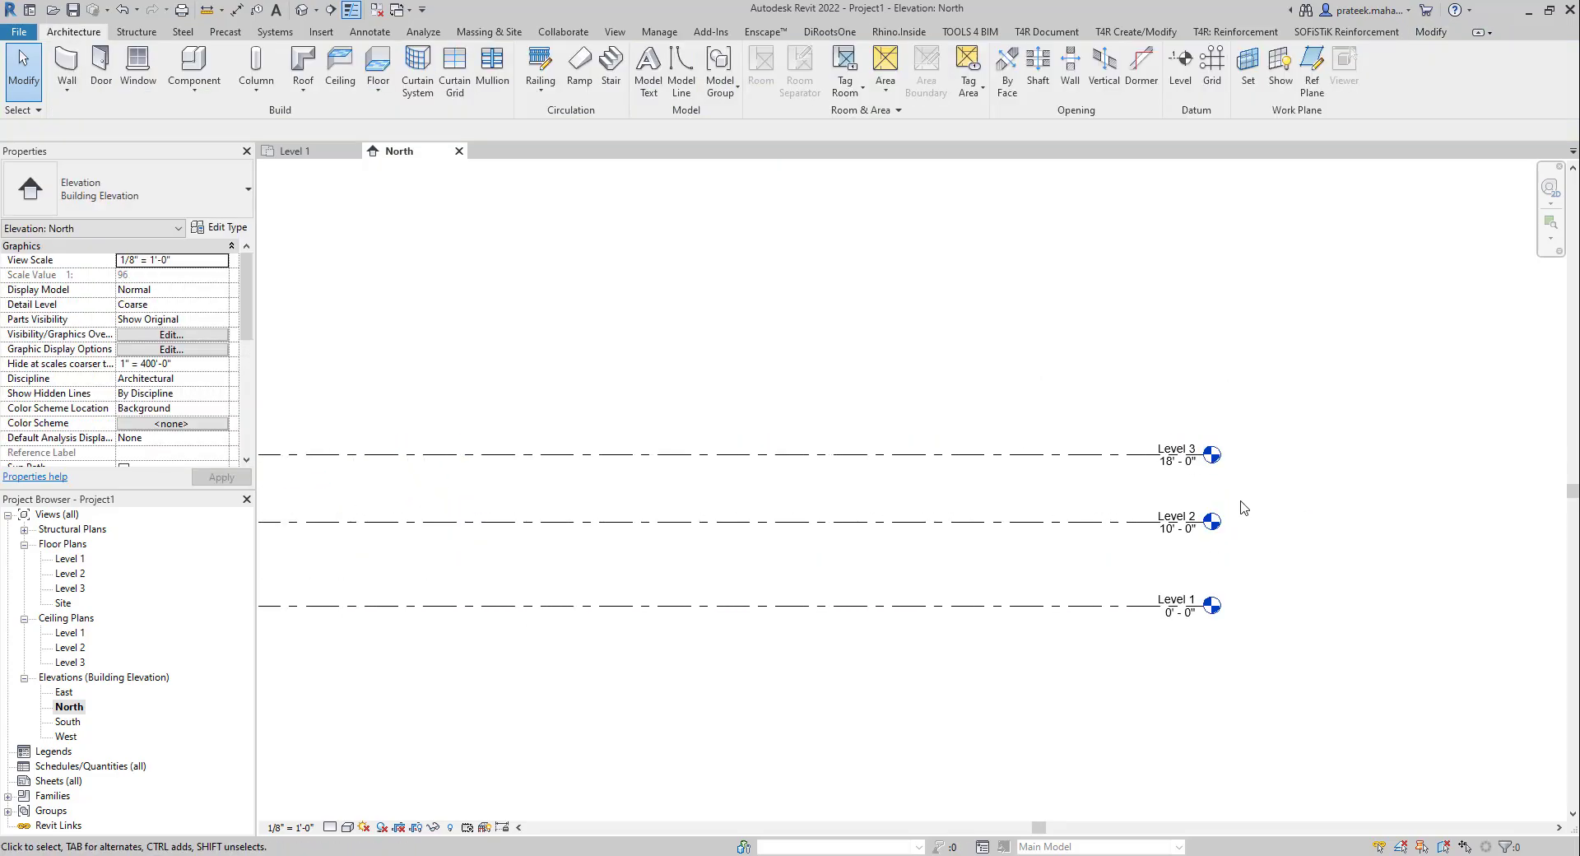
scroll(1119, 412, down, 2)
scroll(1152, 396, up, 2)
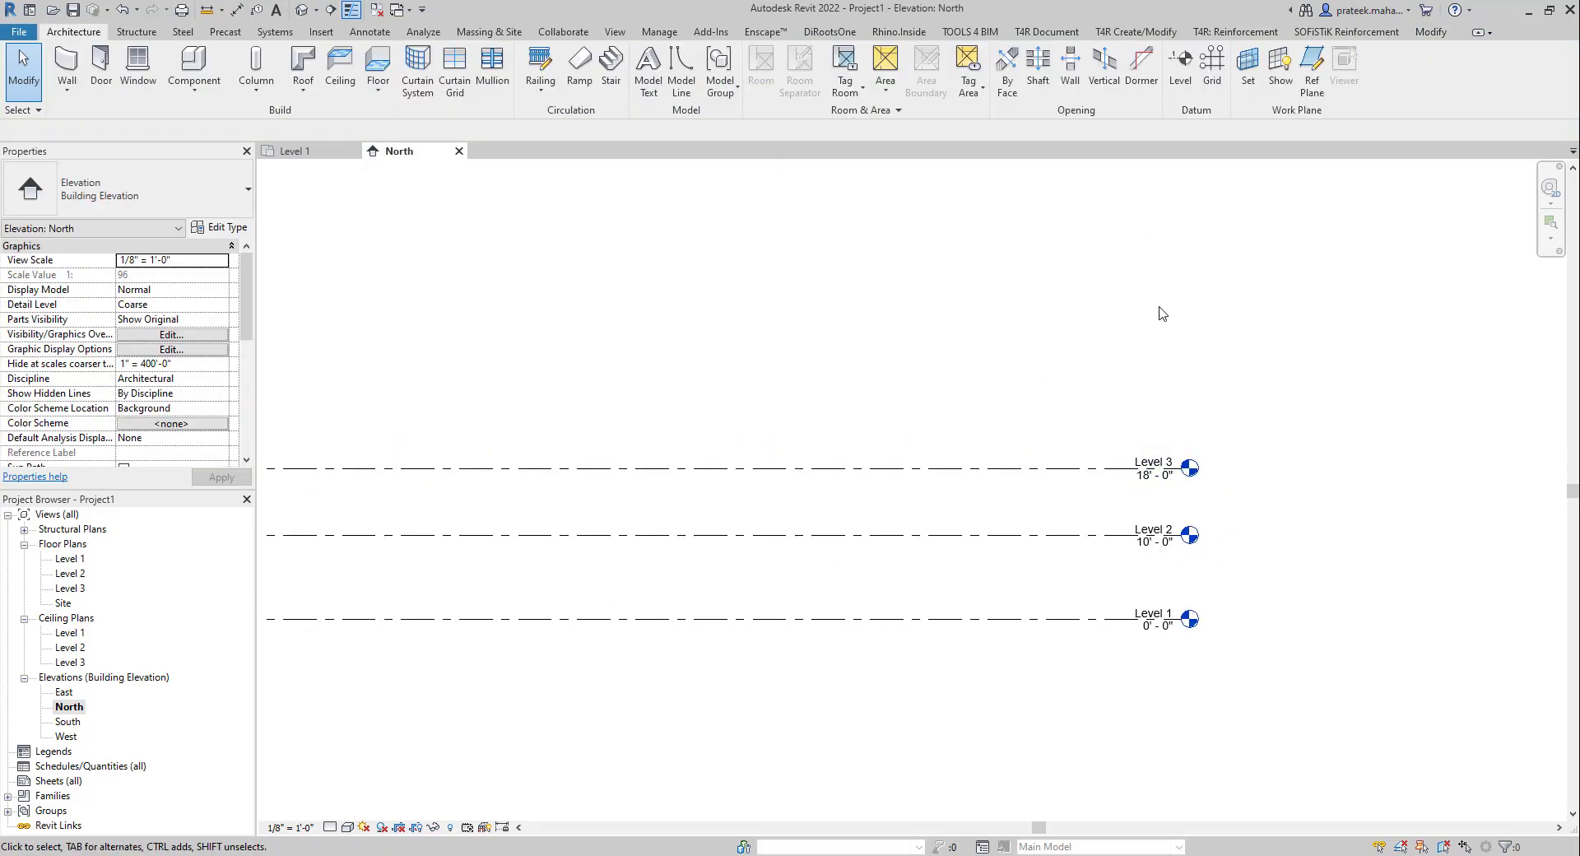
scroll(1073, 364, down, 1)
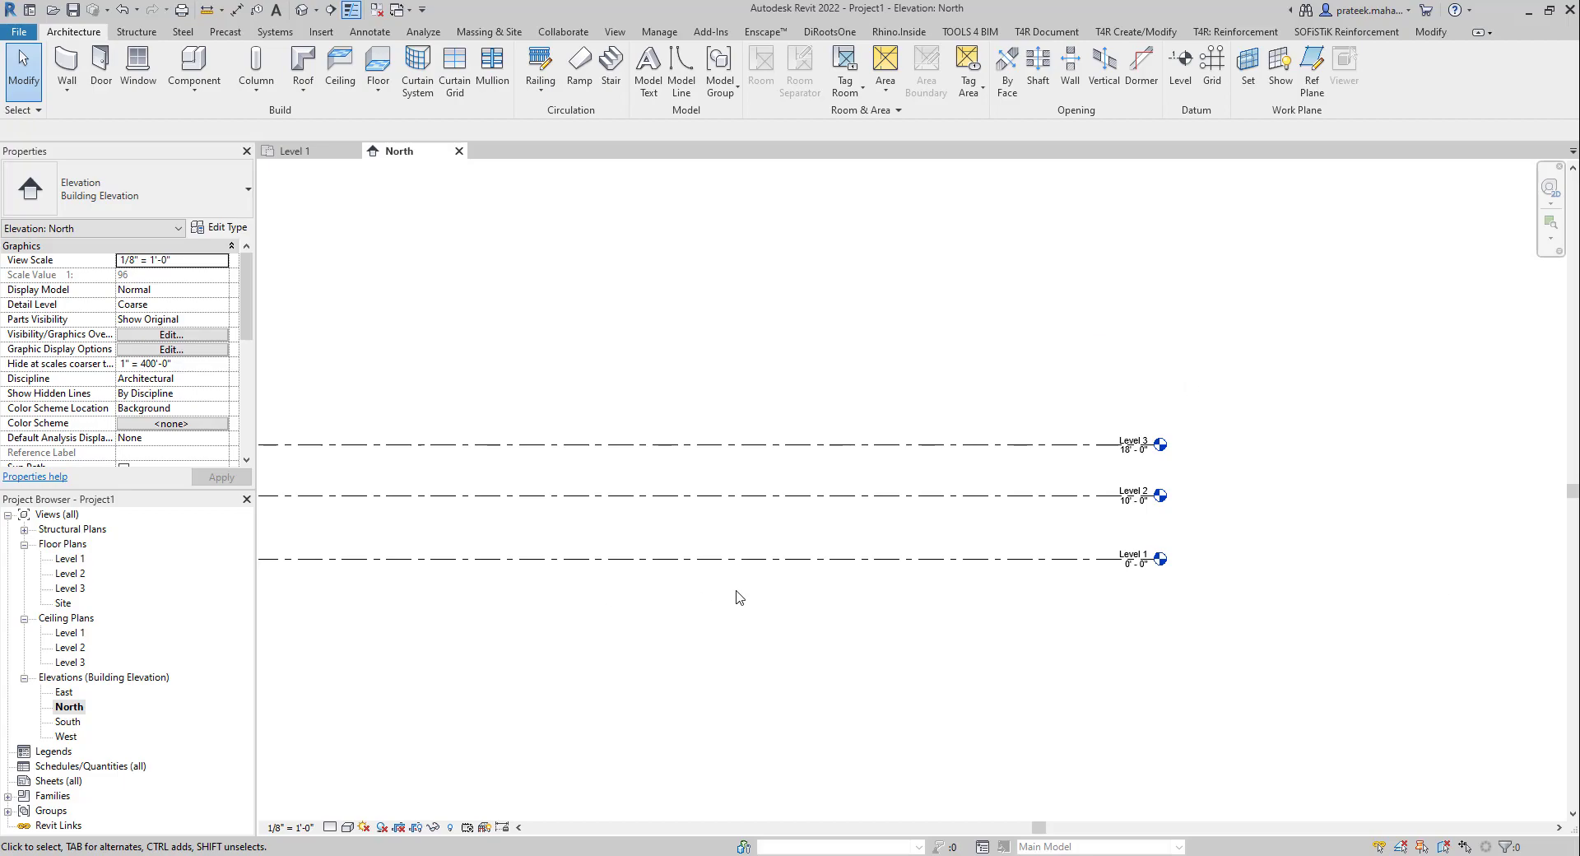
scroll(793, 588, down, 1)
middle_drag(793, 557, 921, 567)
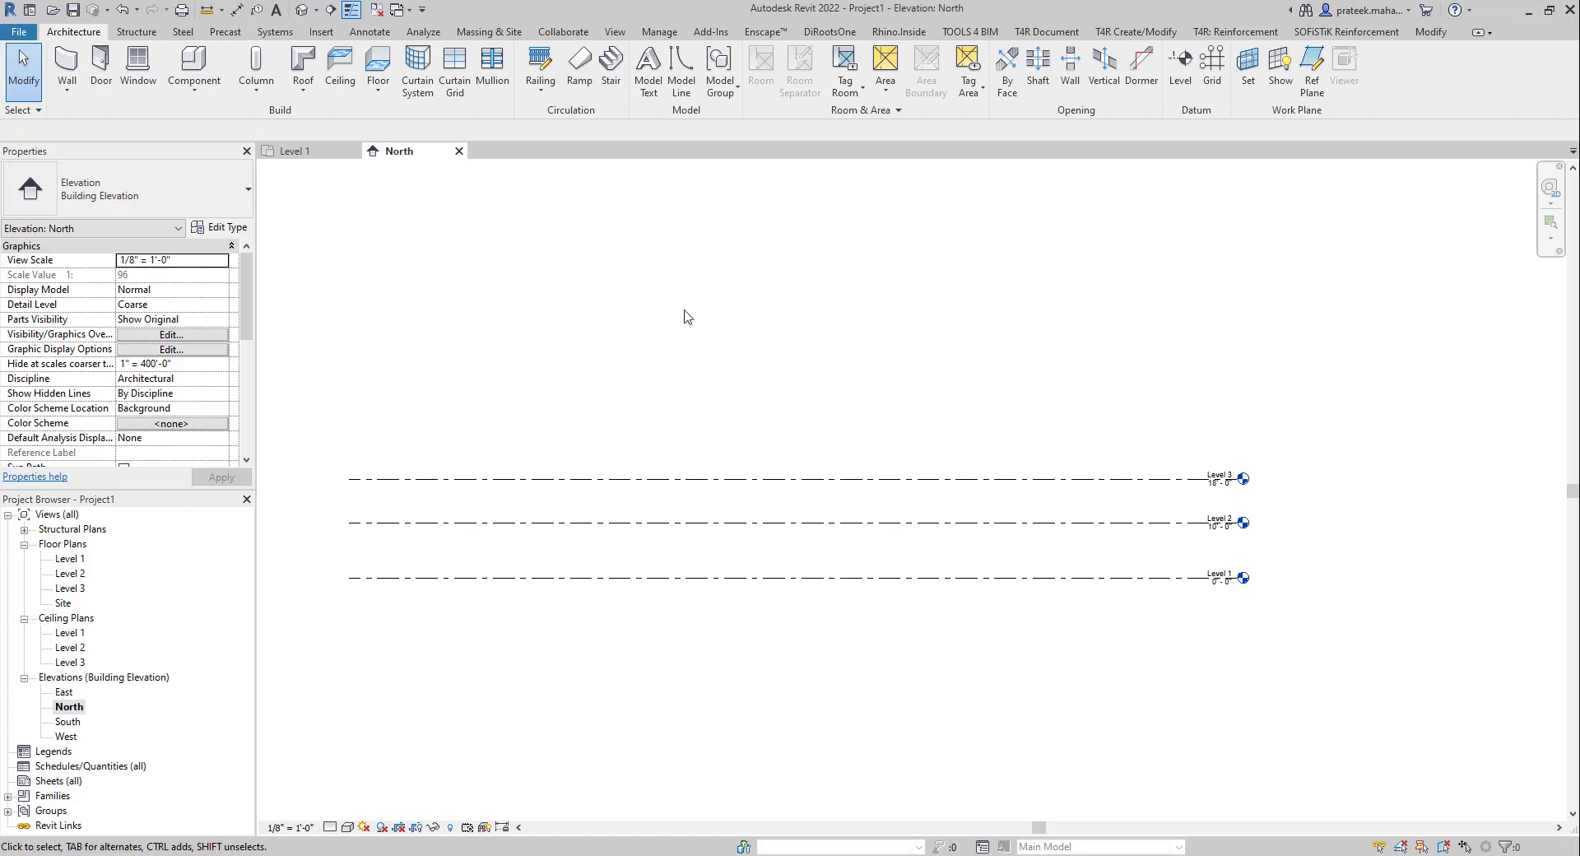
middle_drag(691, 327, 745, 374)
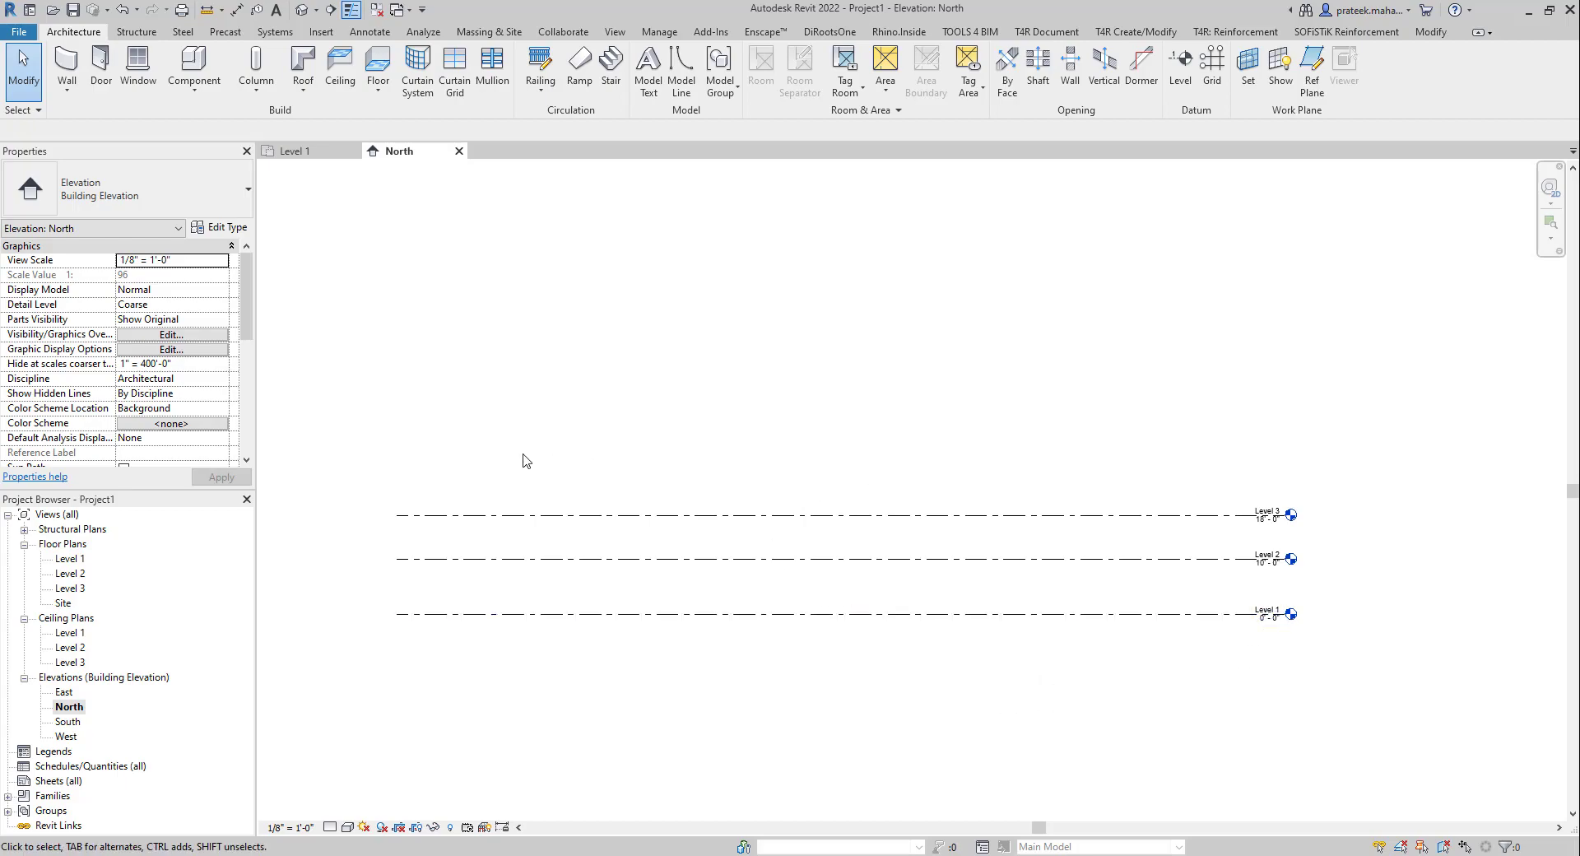
Window-select Levels 1–3 and delete them, accepting removal of their associated plan views.
drag(1346, 718, 973, 458)
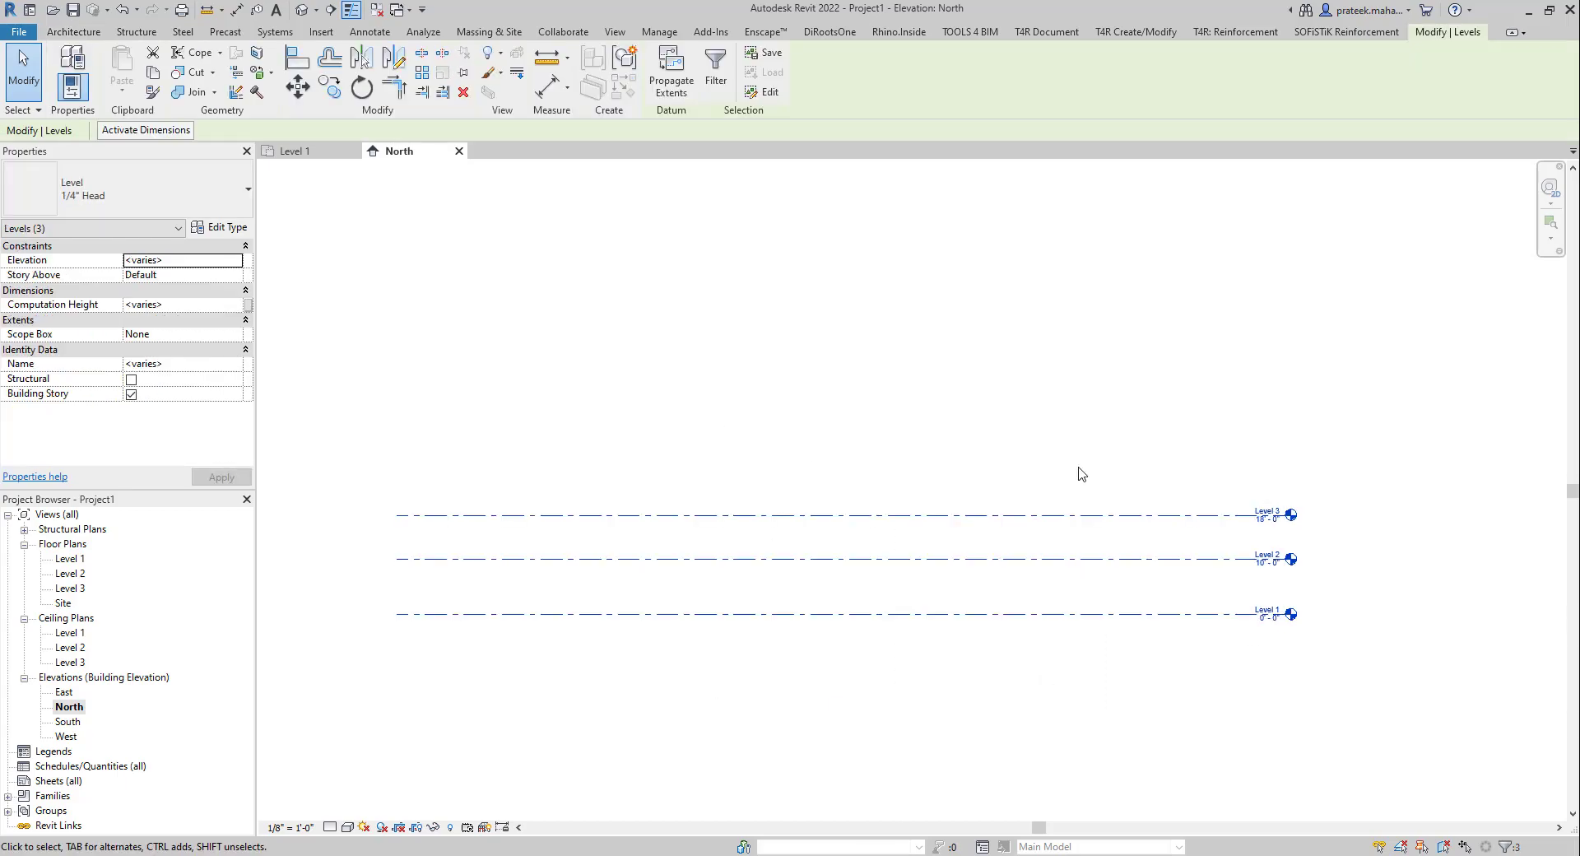
key(Delete)
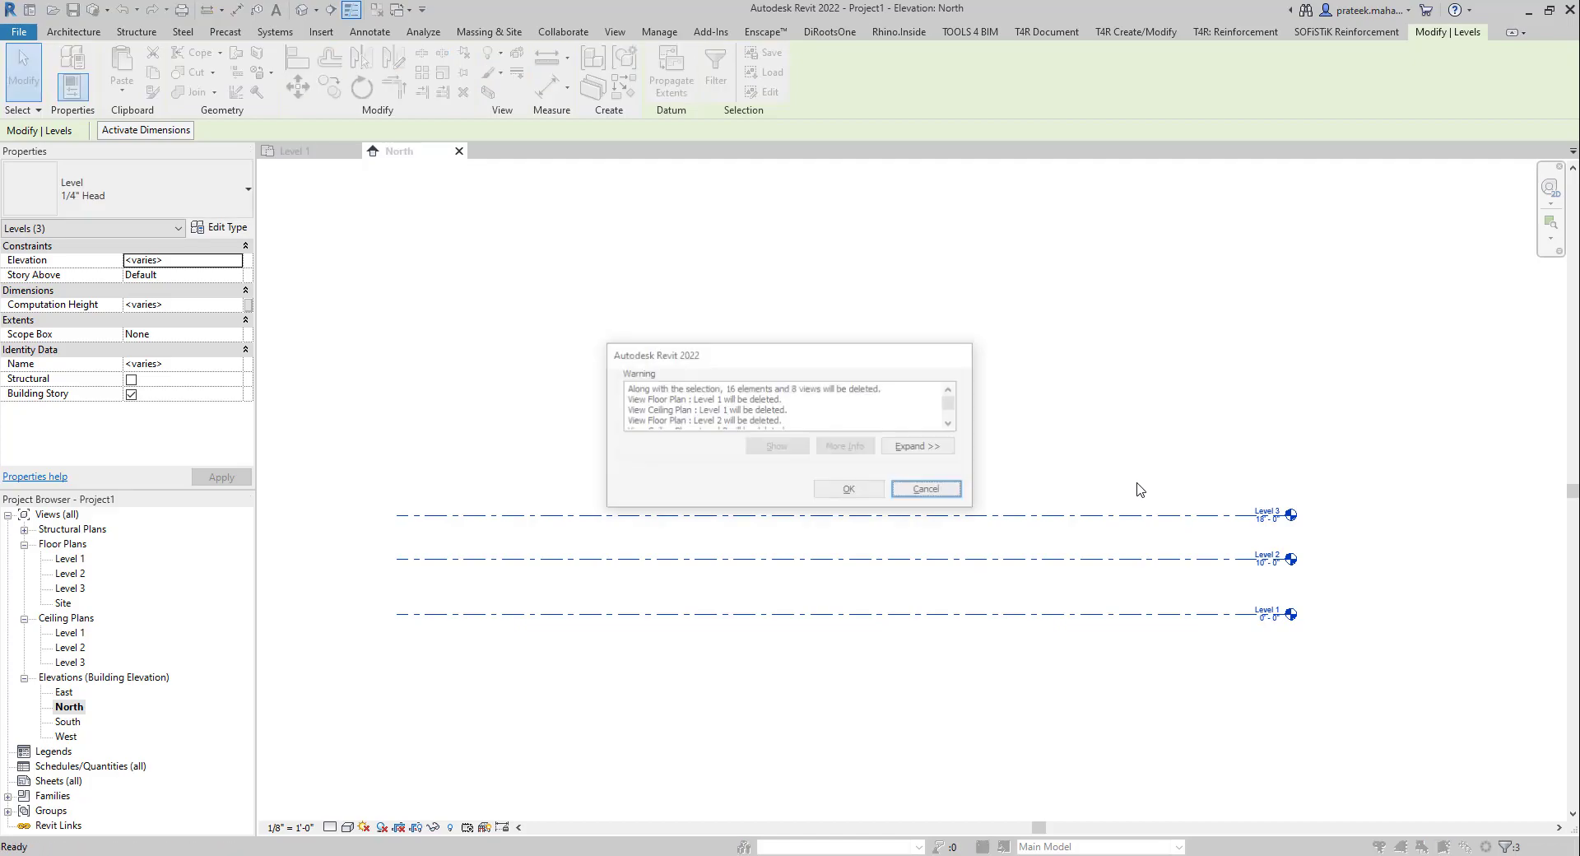
click(870, 494)
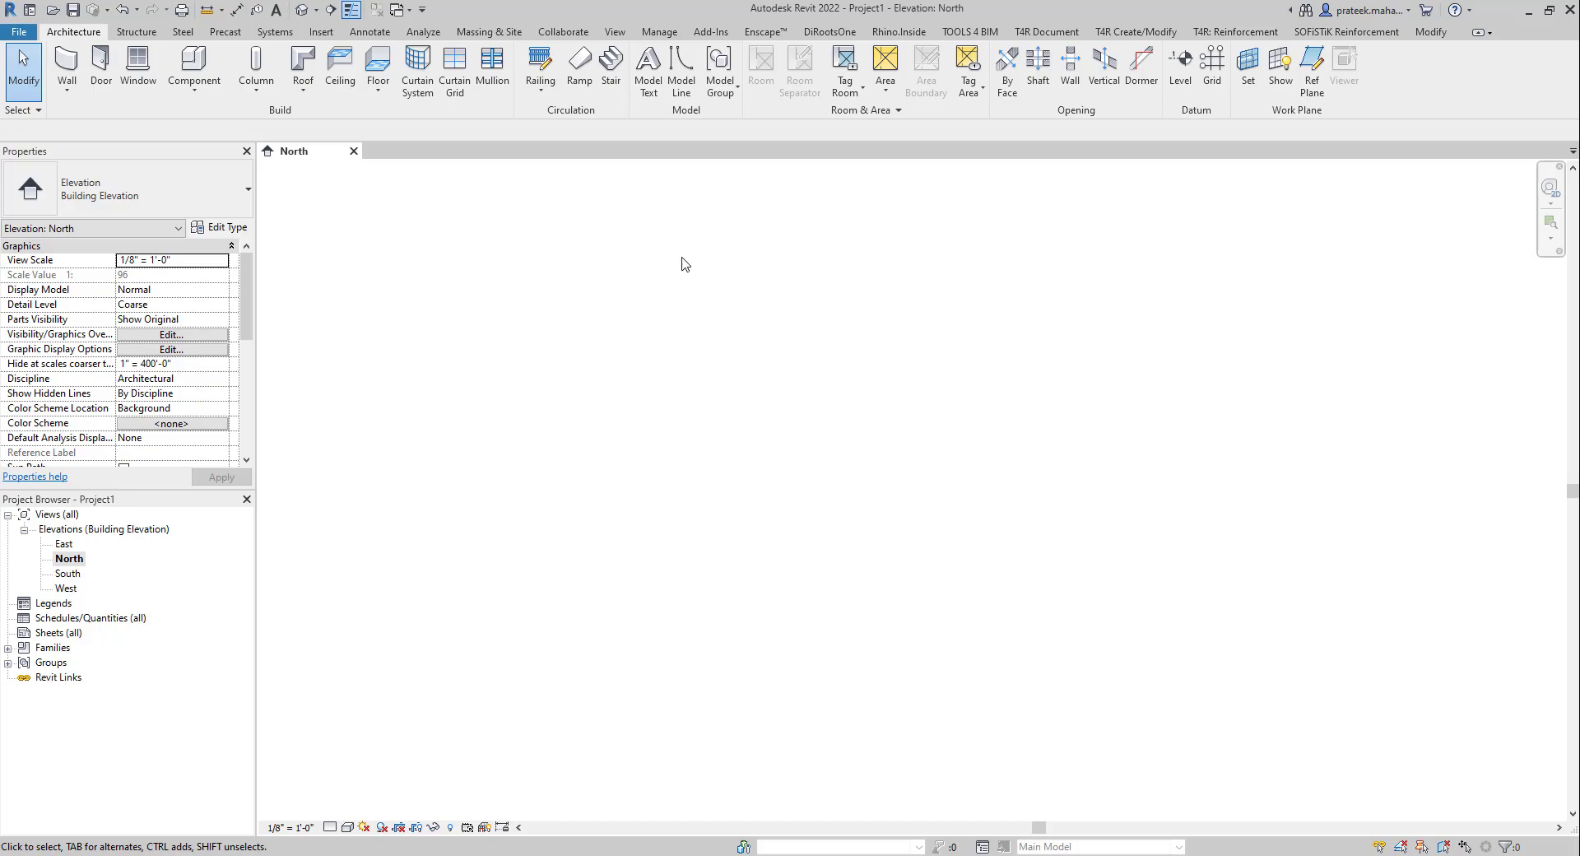
Launch Dynamo from the Manage tab's Visual Programming panel.
click(677, 31)
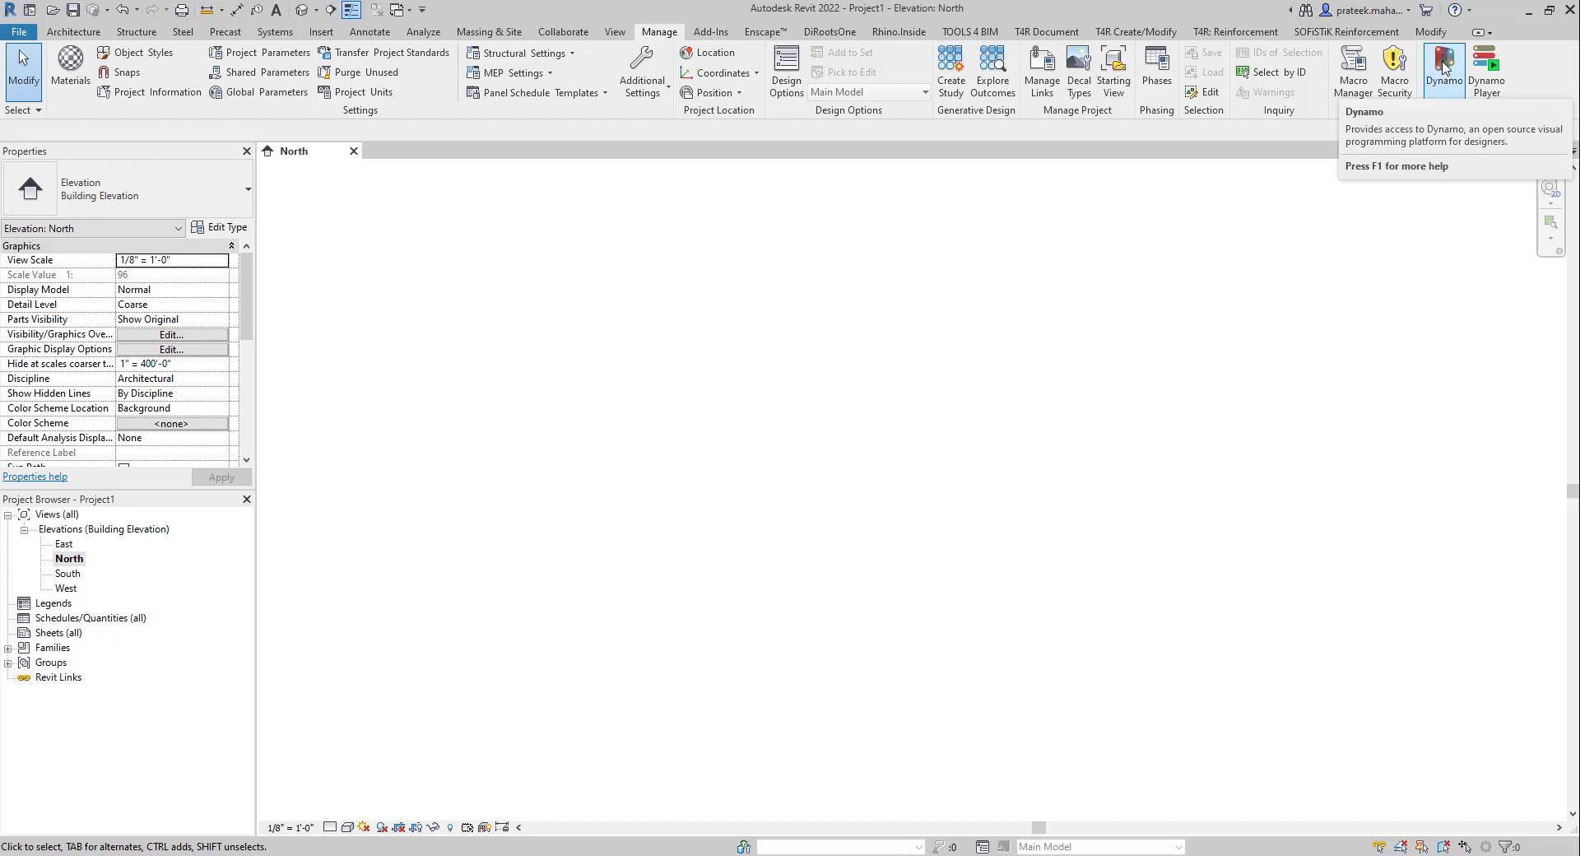
click(1444, 66)
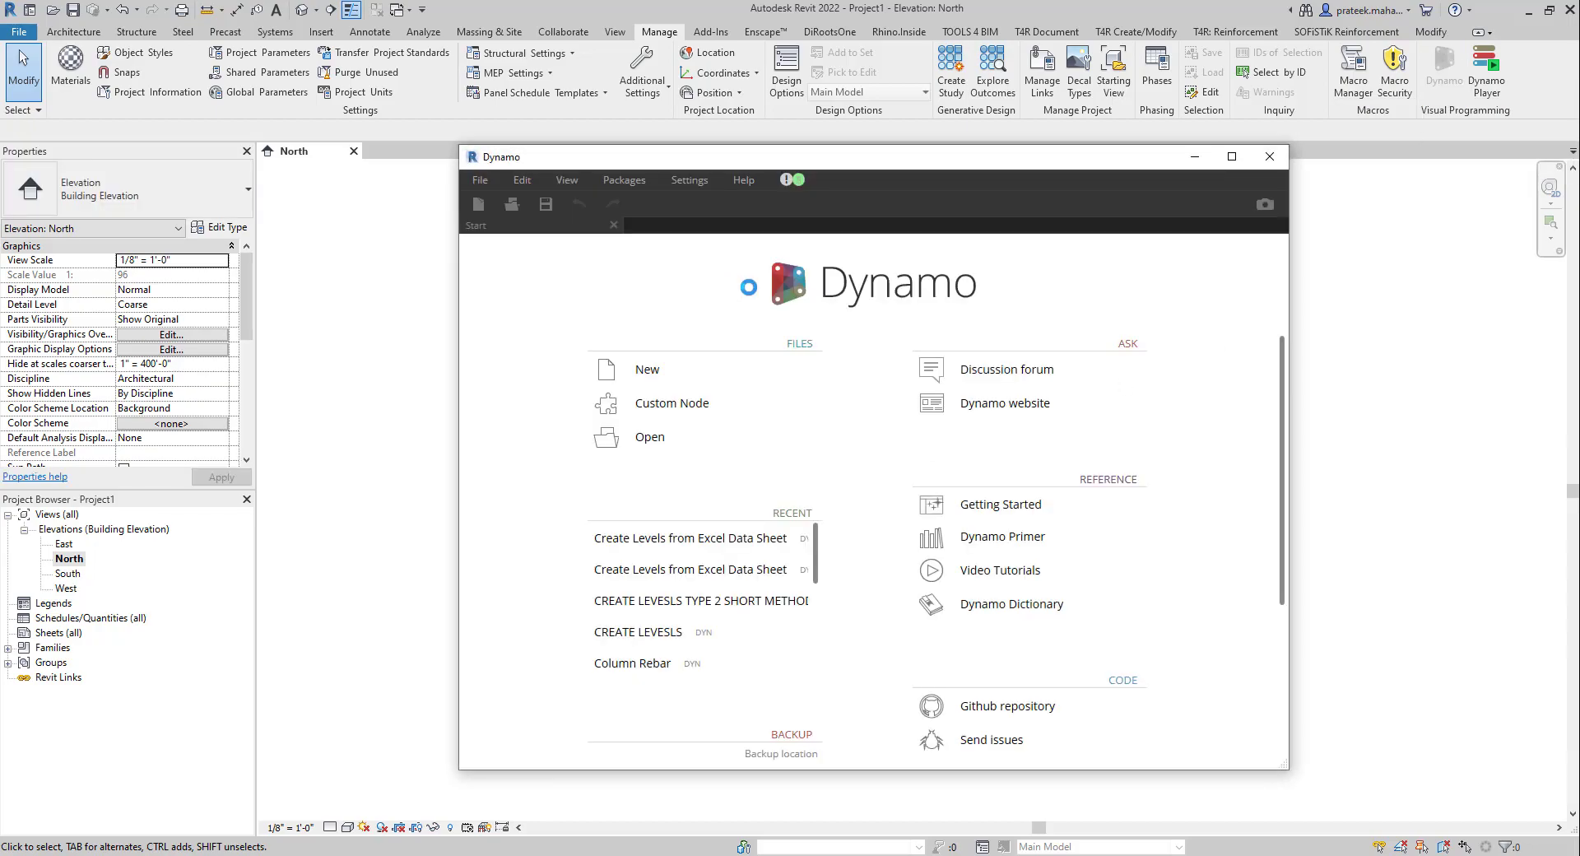
Start a new blank Dynamo workspace, then shift the window left and widen it.
click(661, 371)
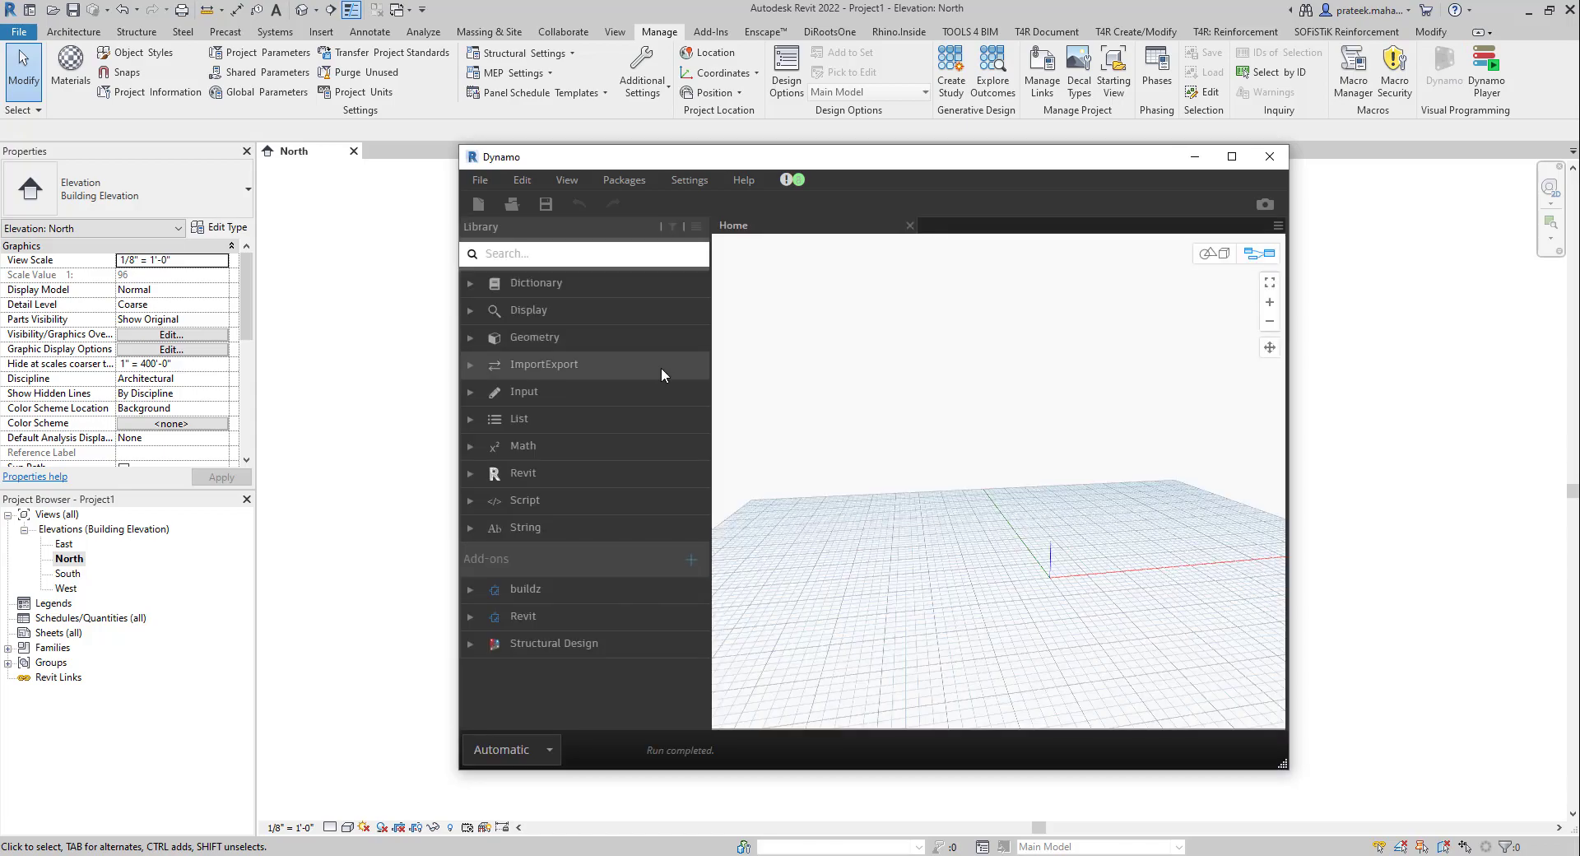
drag(1092, 162, 972, 171)
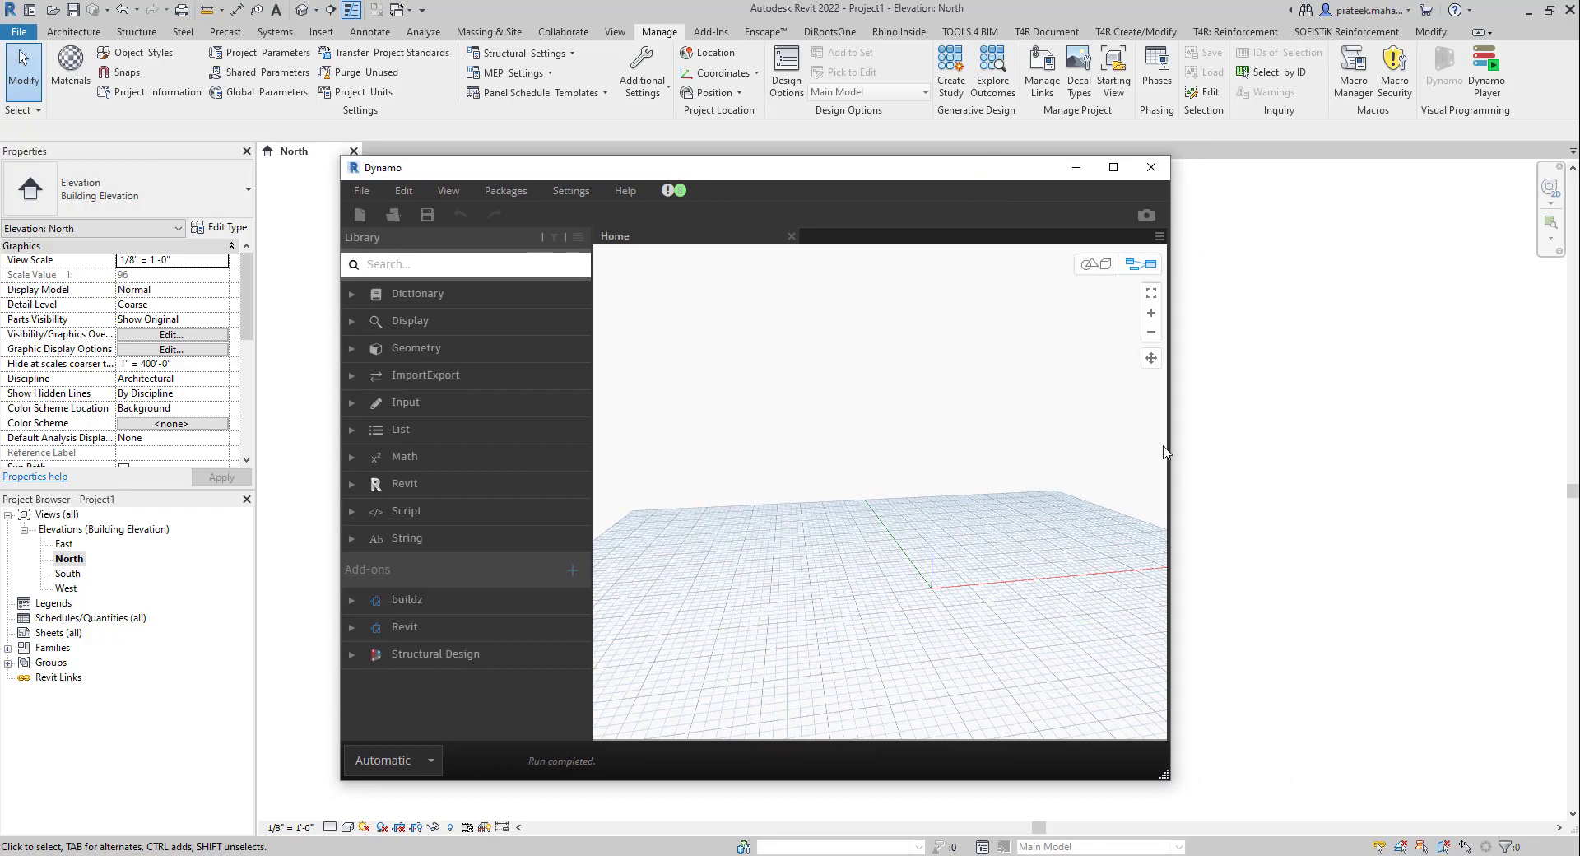
drag(1169, 455, 1427, 452)
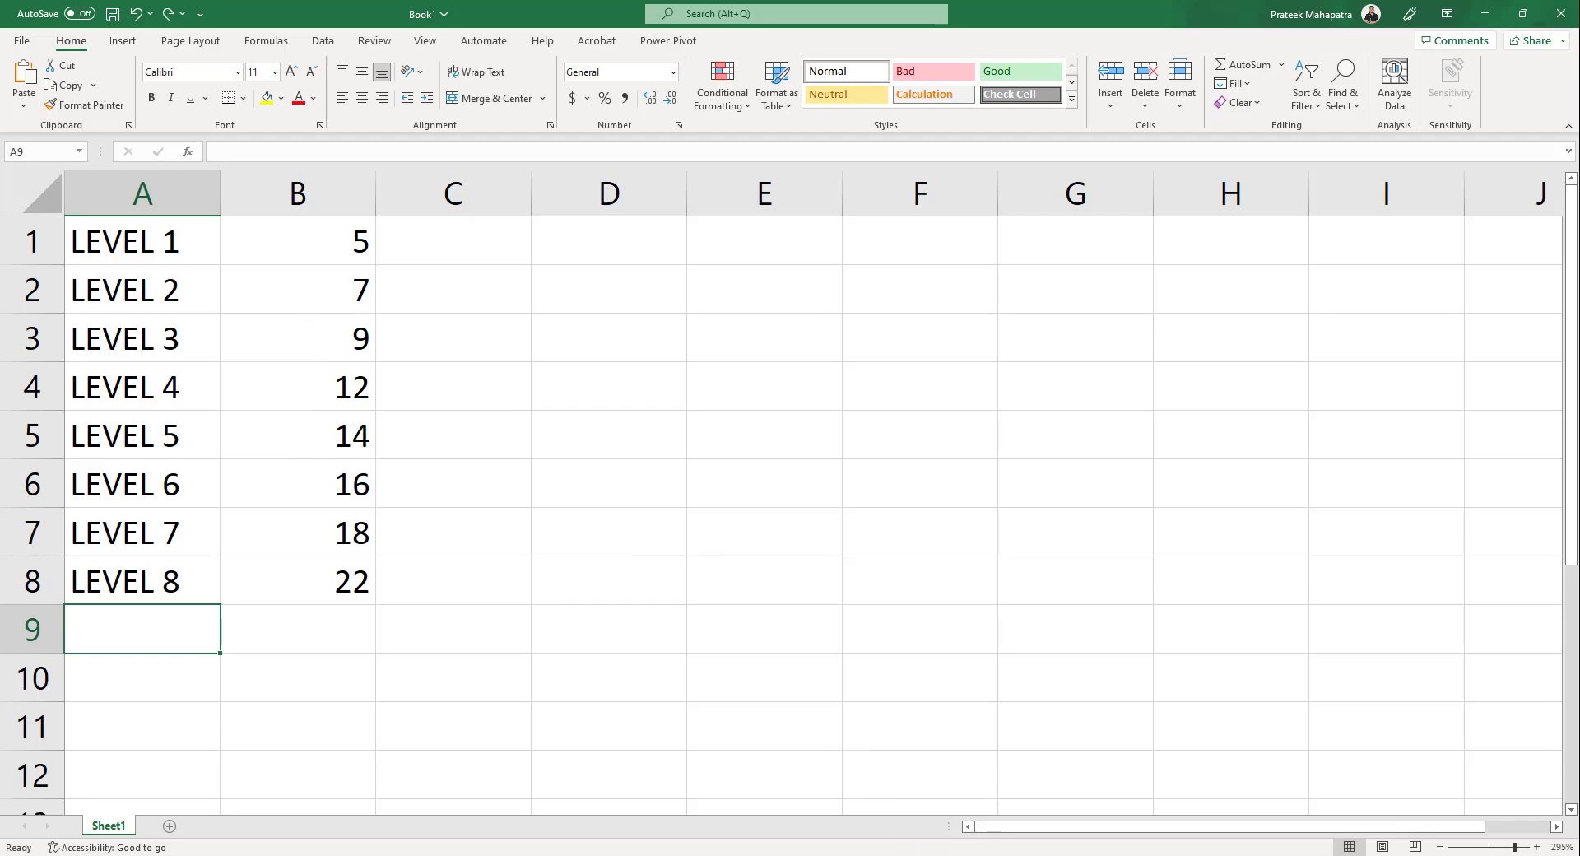
Switch from Excel back to the Revit Project1 window and minimize Dynamo.
click(787, 855)
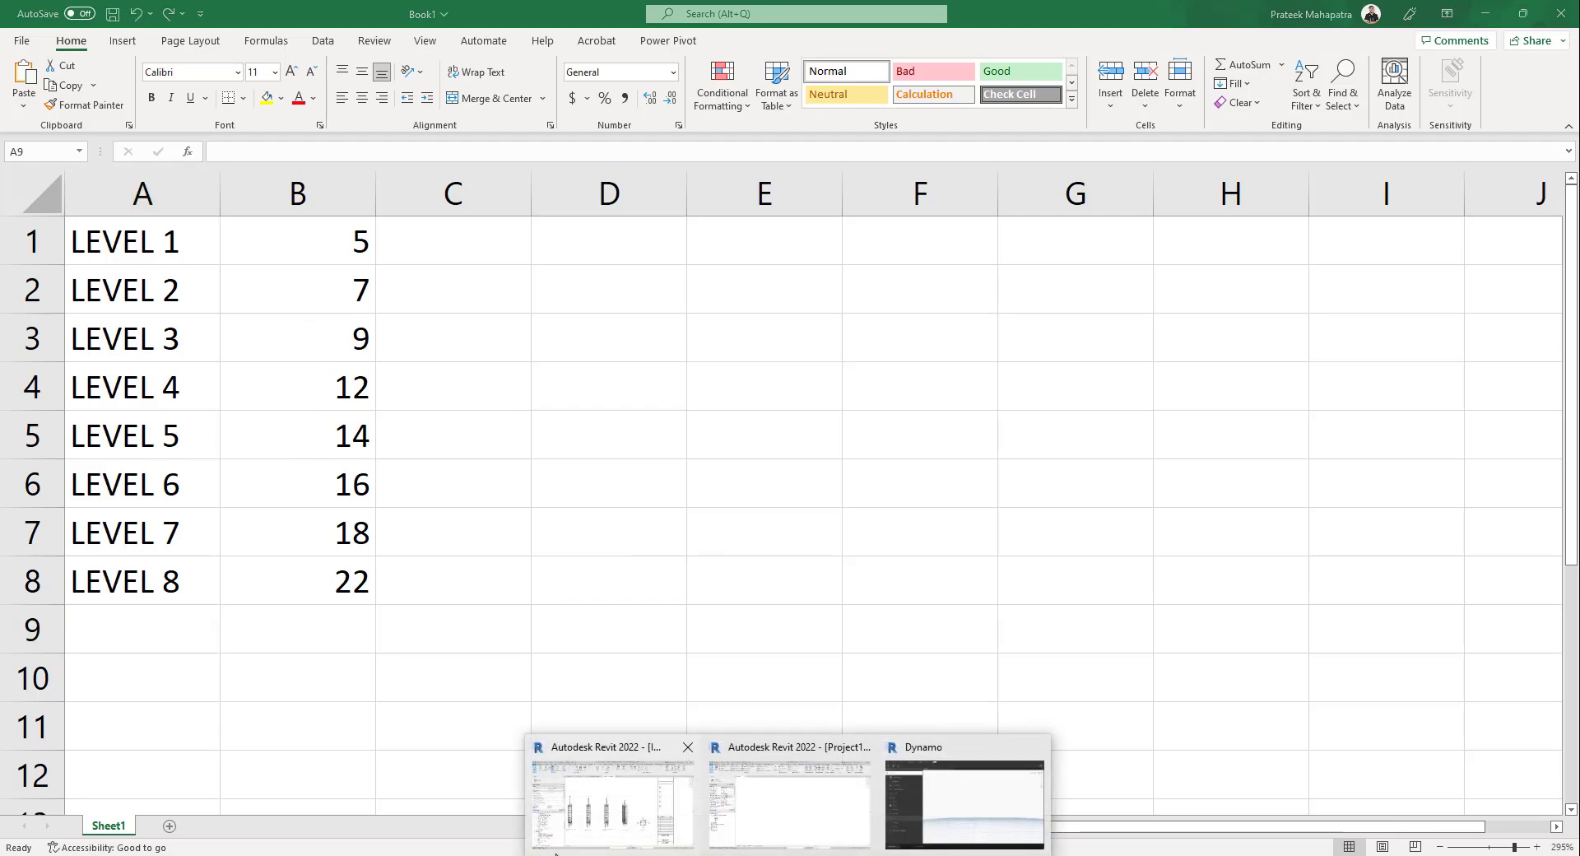
click(810, 798)
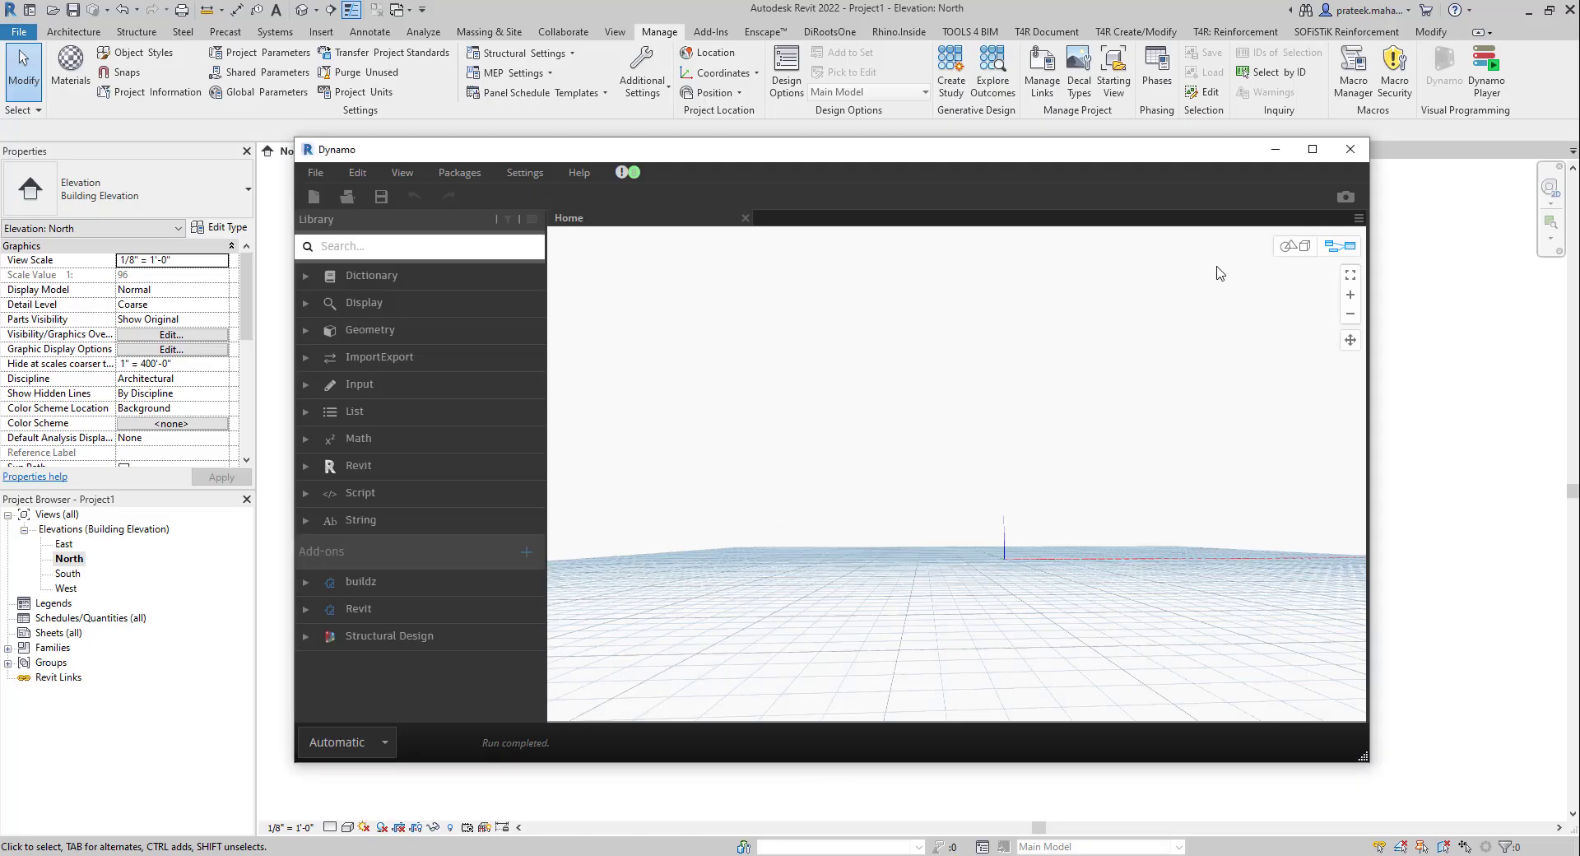
click(1276, 153)
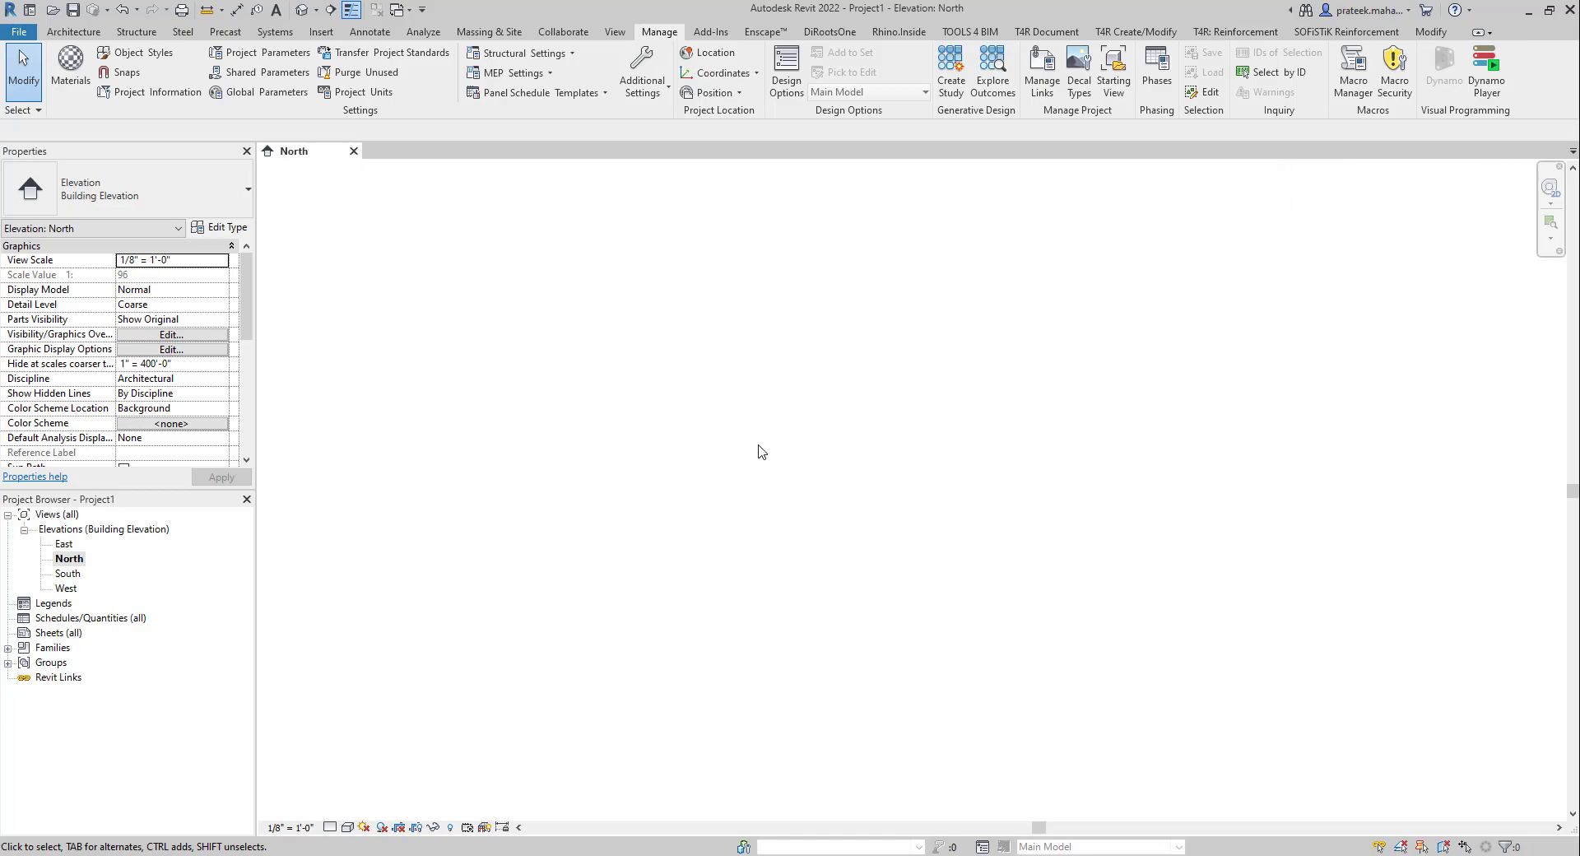
Confirm in Project Units (UN) that Length stays Feet and fractional inches, then close it.
key(u)
key(n)
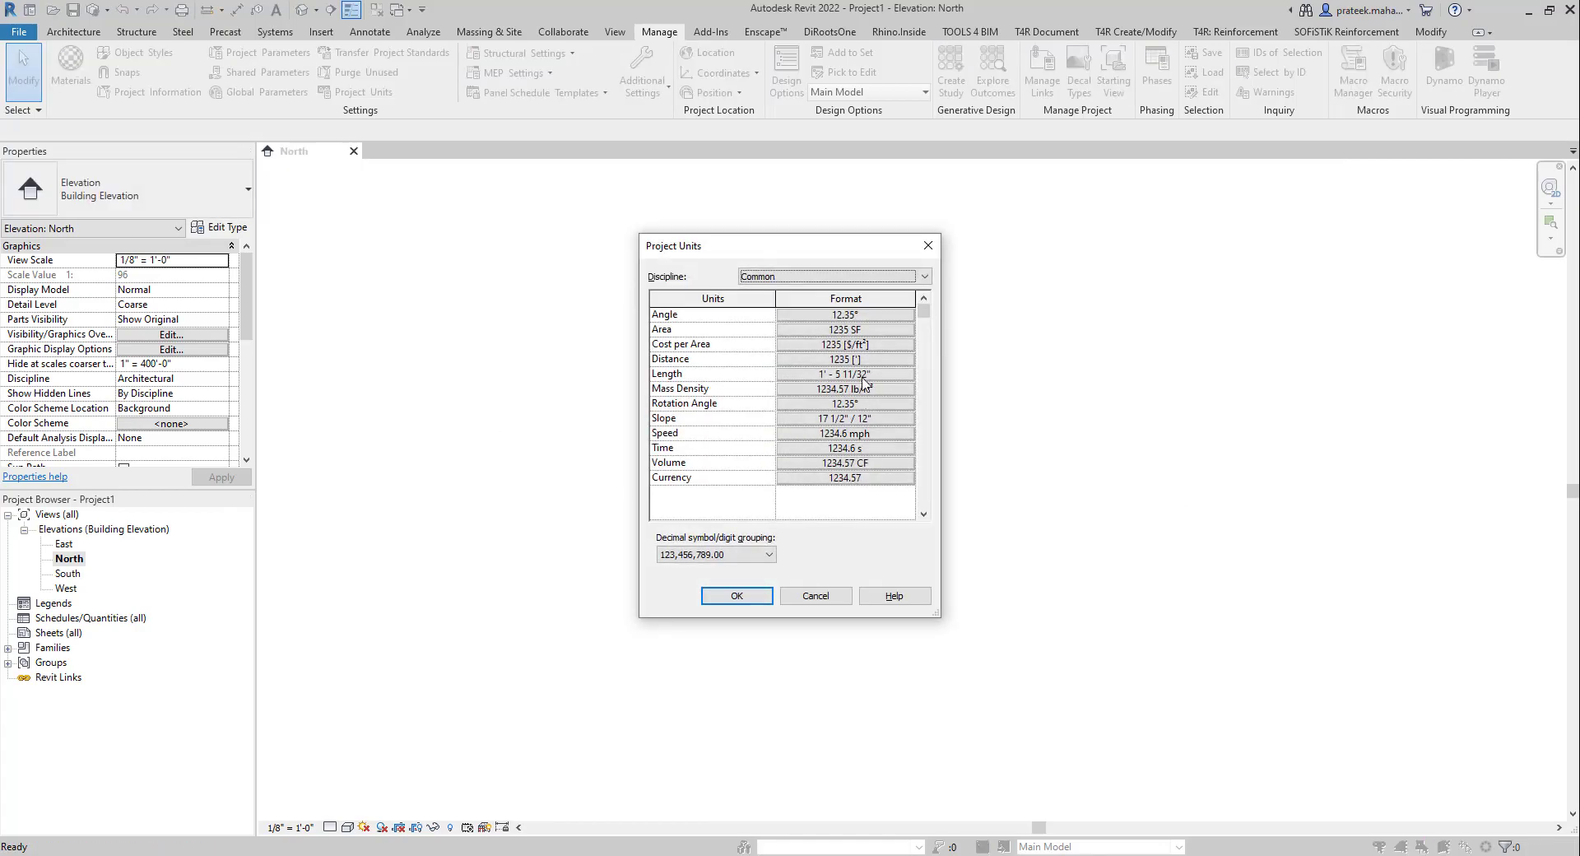
click(861, 375)
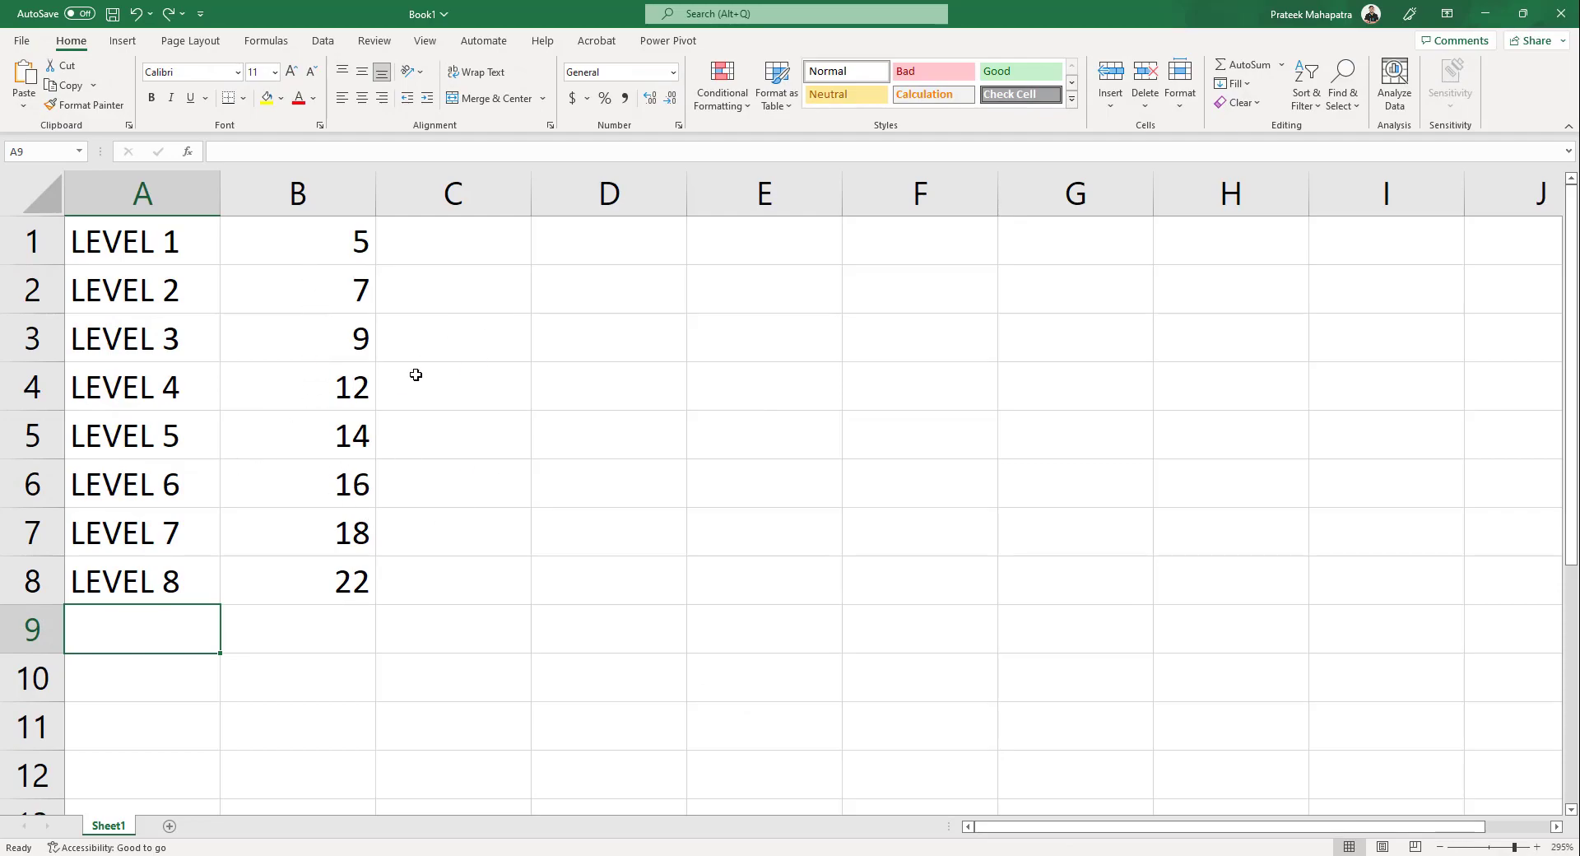
click(1485, 25)
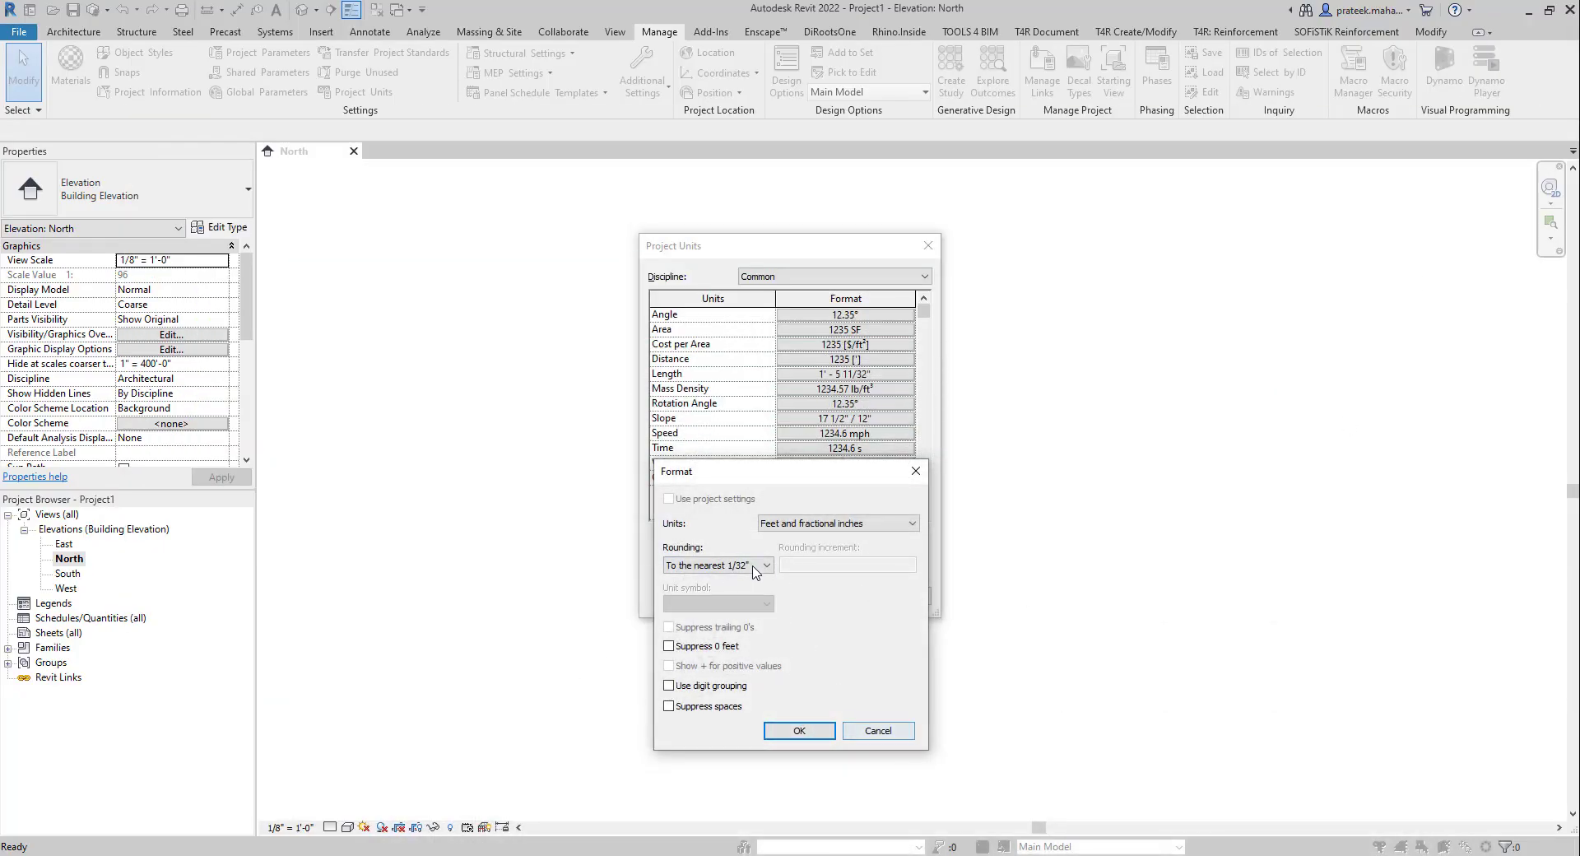
click(815, 525)
click(862, 524)
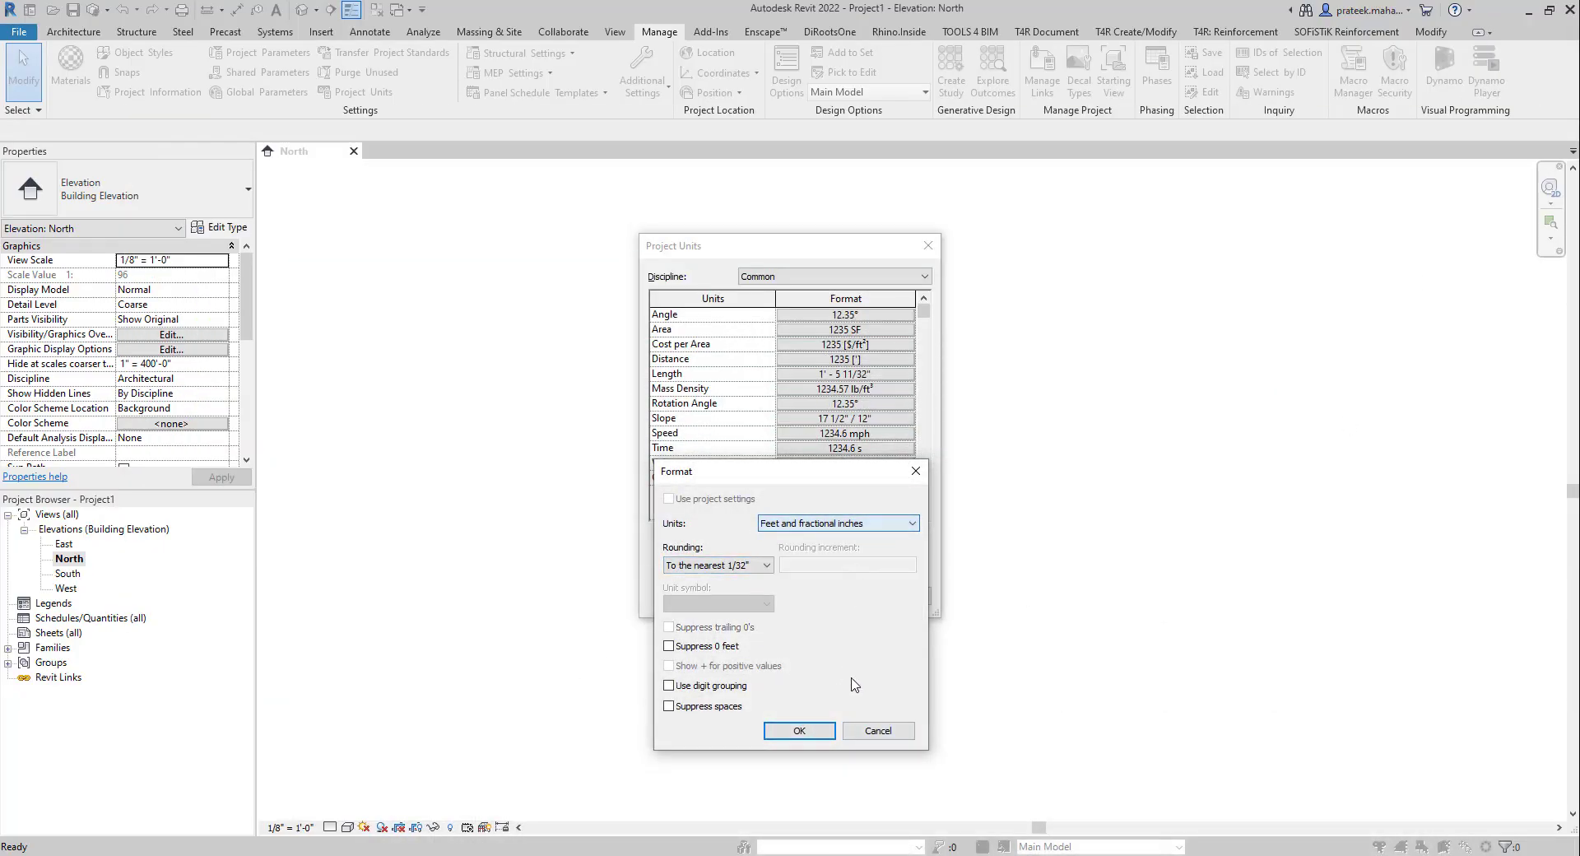
click(878, 730)
click(736, 596)
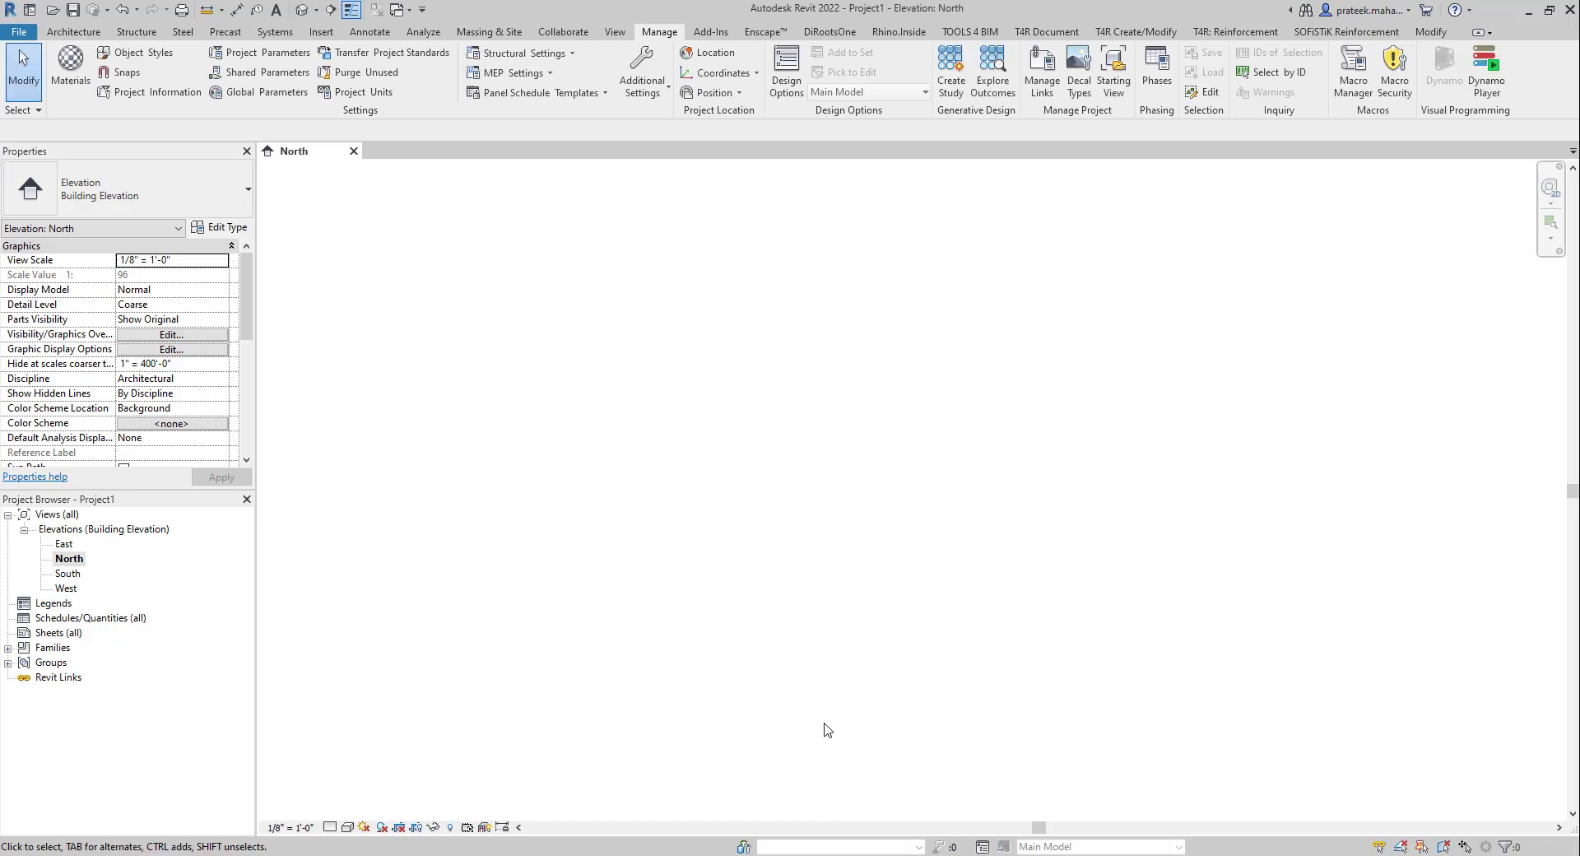
key(alt+Tab)
Change cell A1 from LEVEL 1 to Floor 1.
click(171, 240)
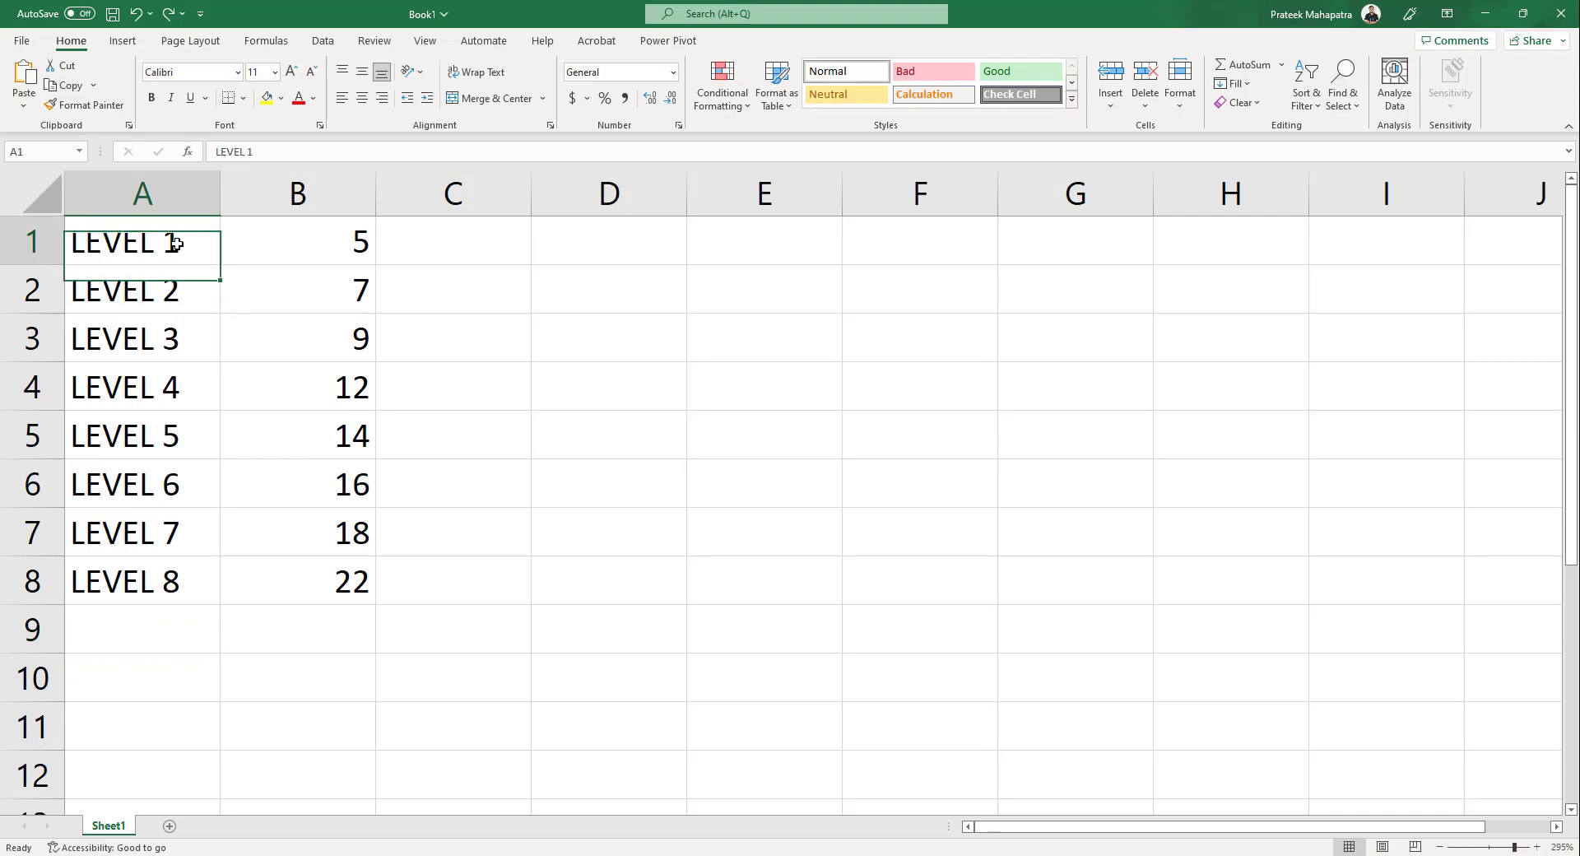
double_click(170, 241)
double_click(170, 241)
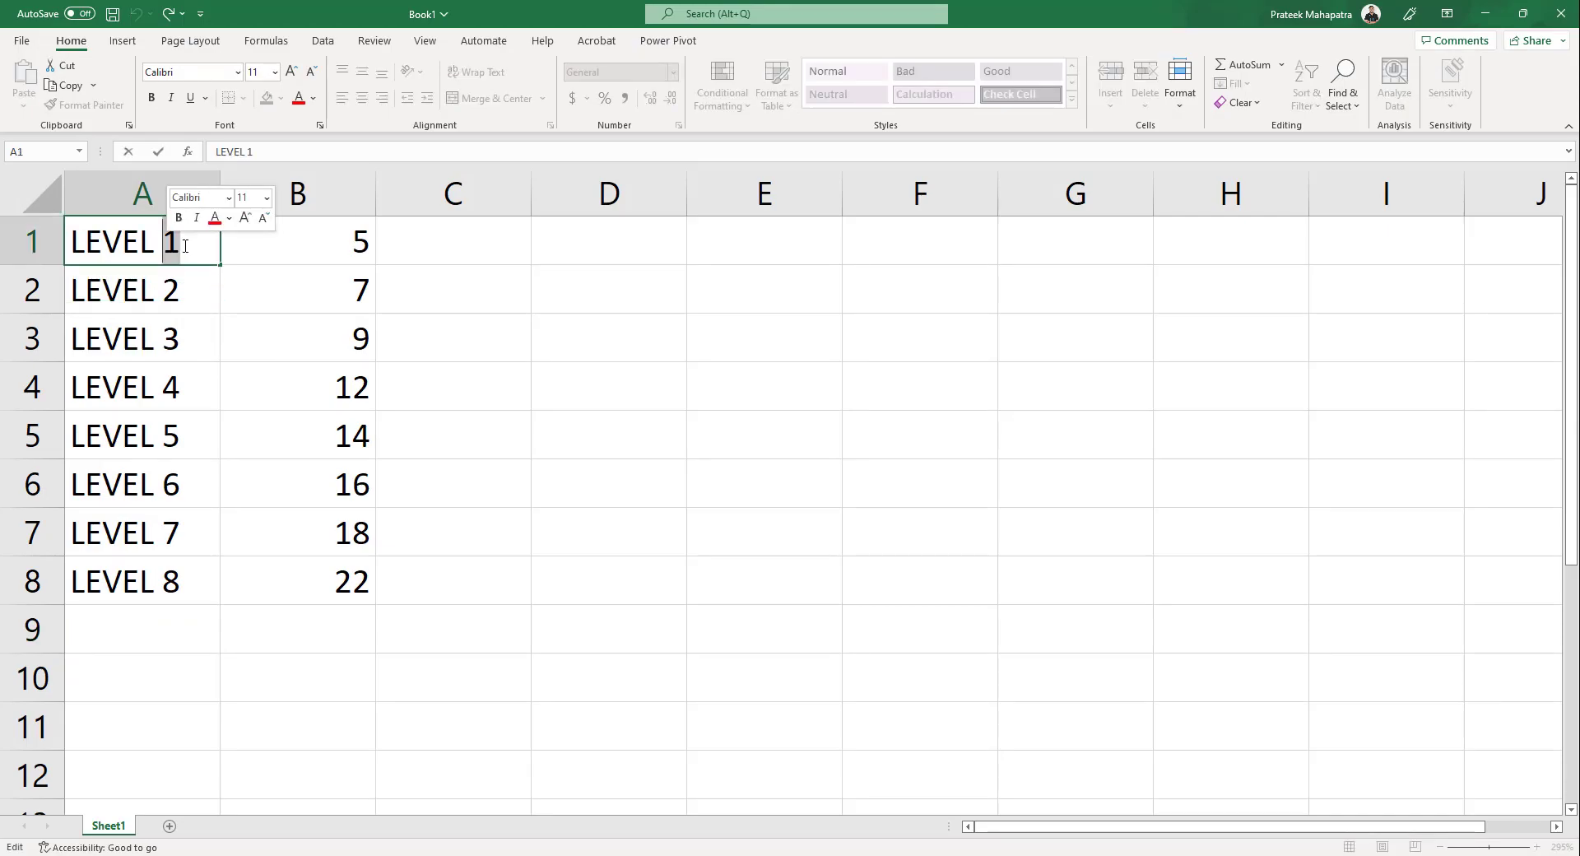
drag(155, 241, 70, 244)
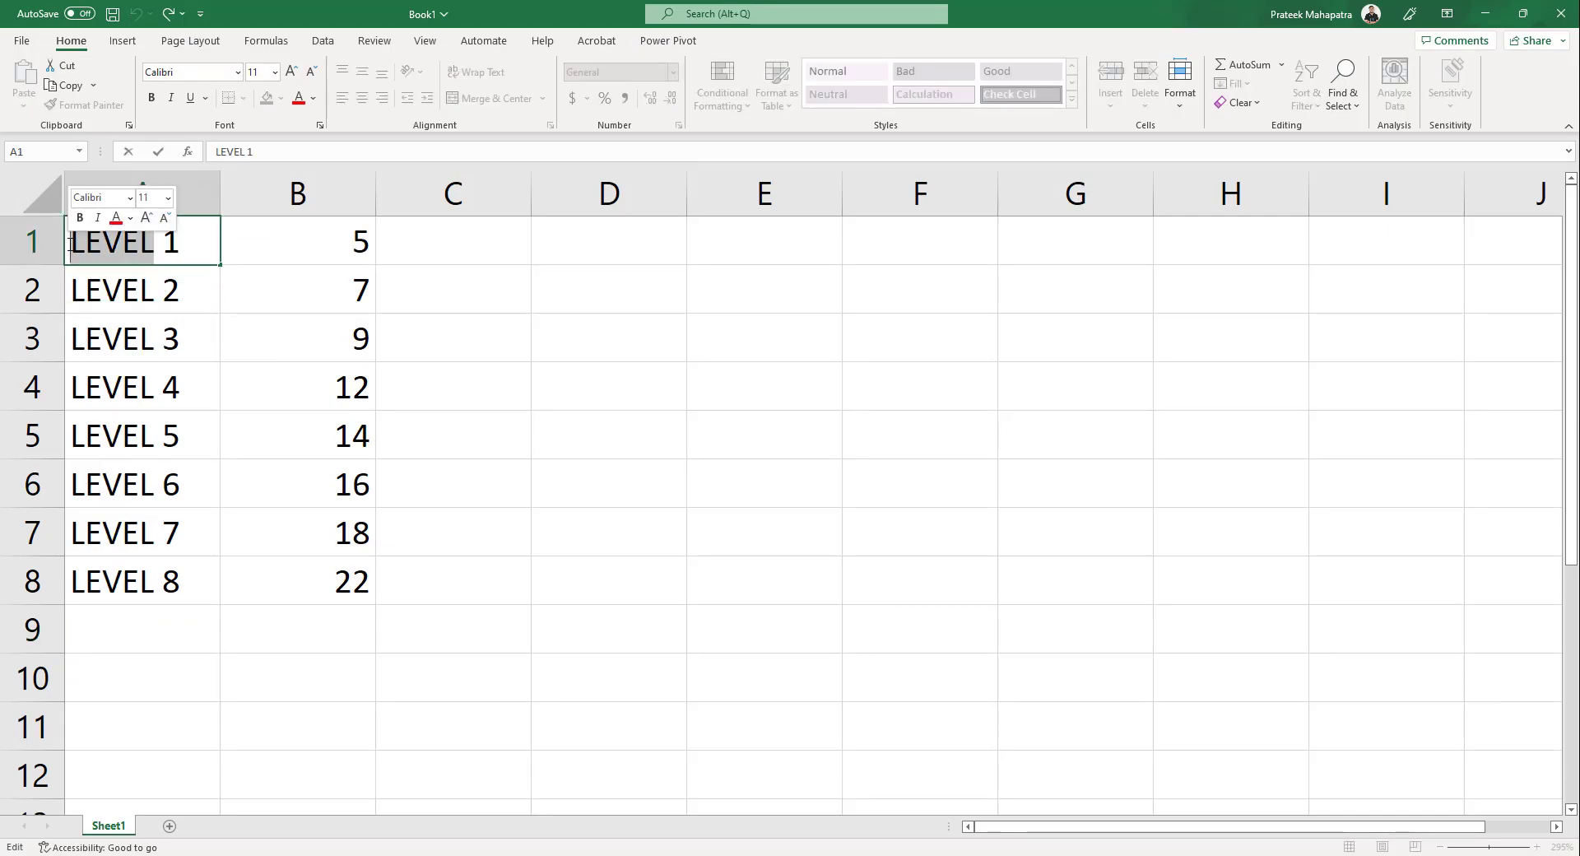
text(Floor)
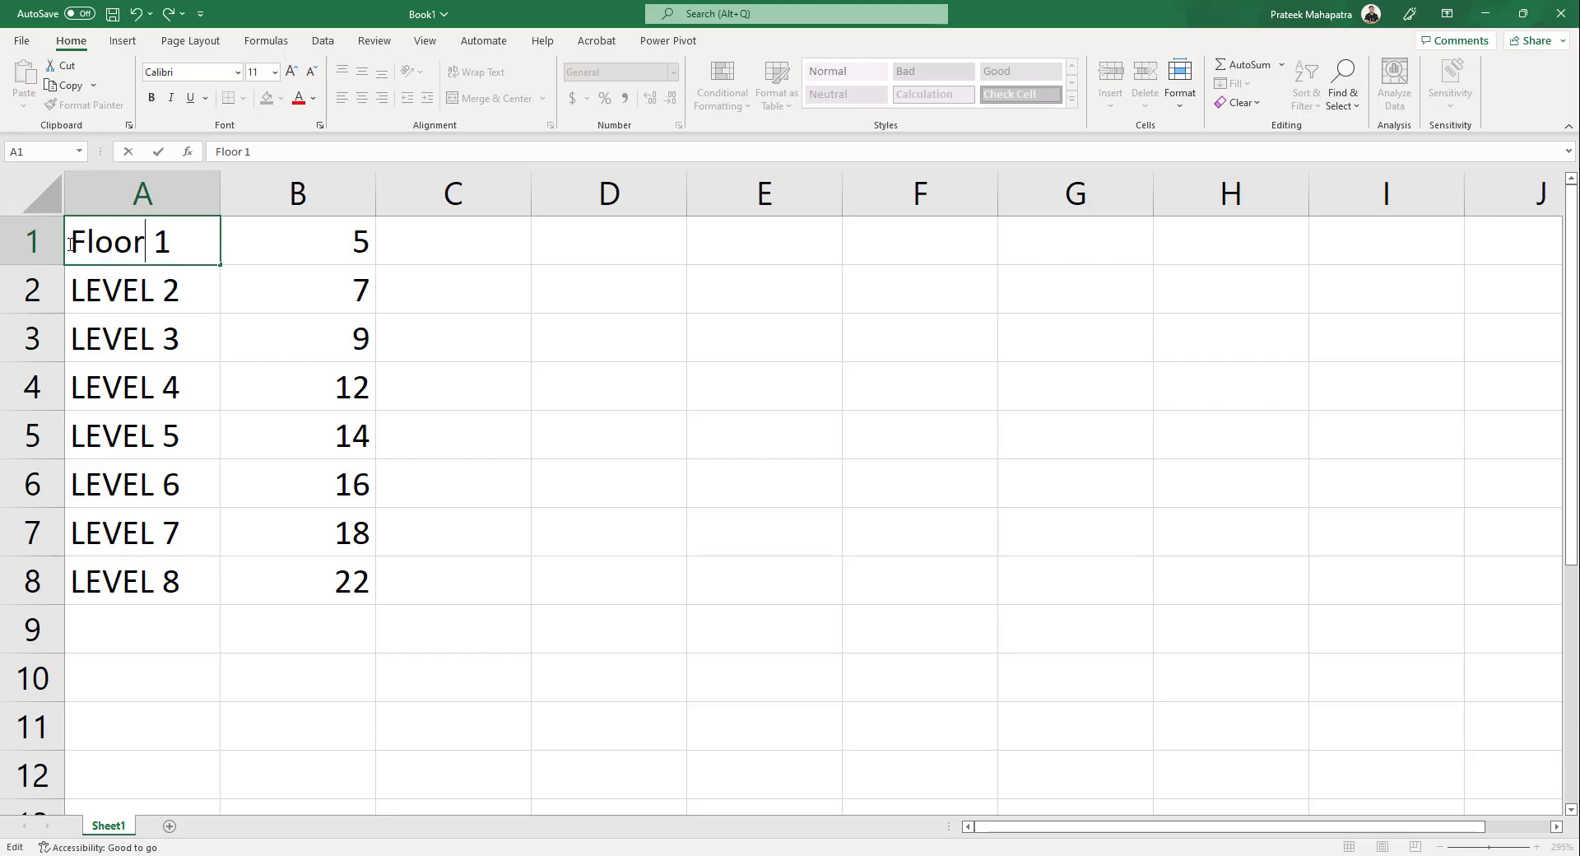
double_click(71, 243)
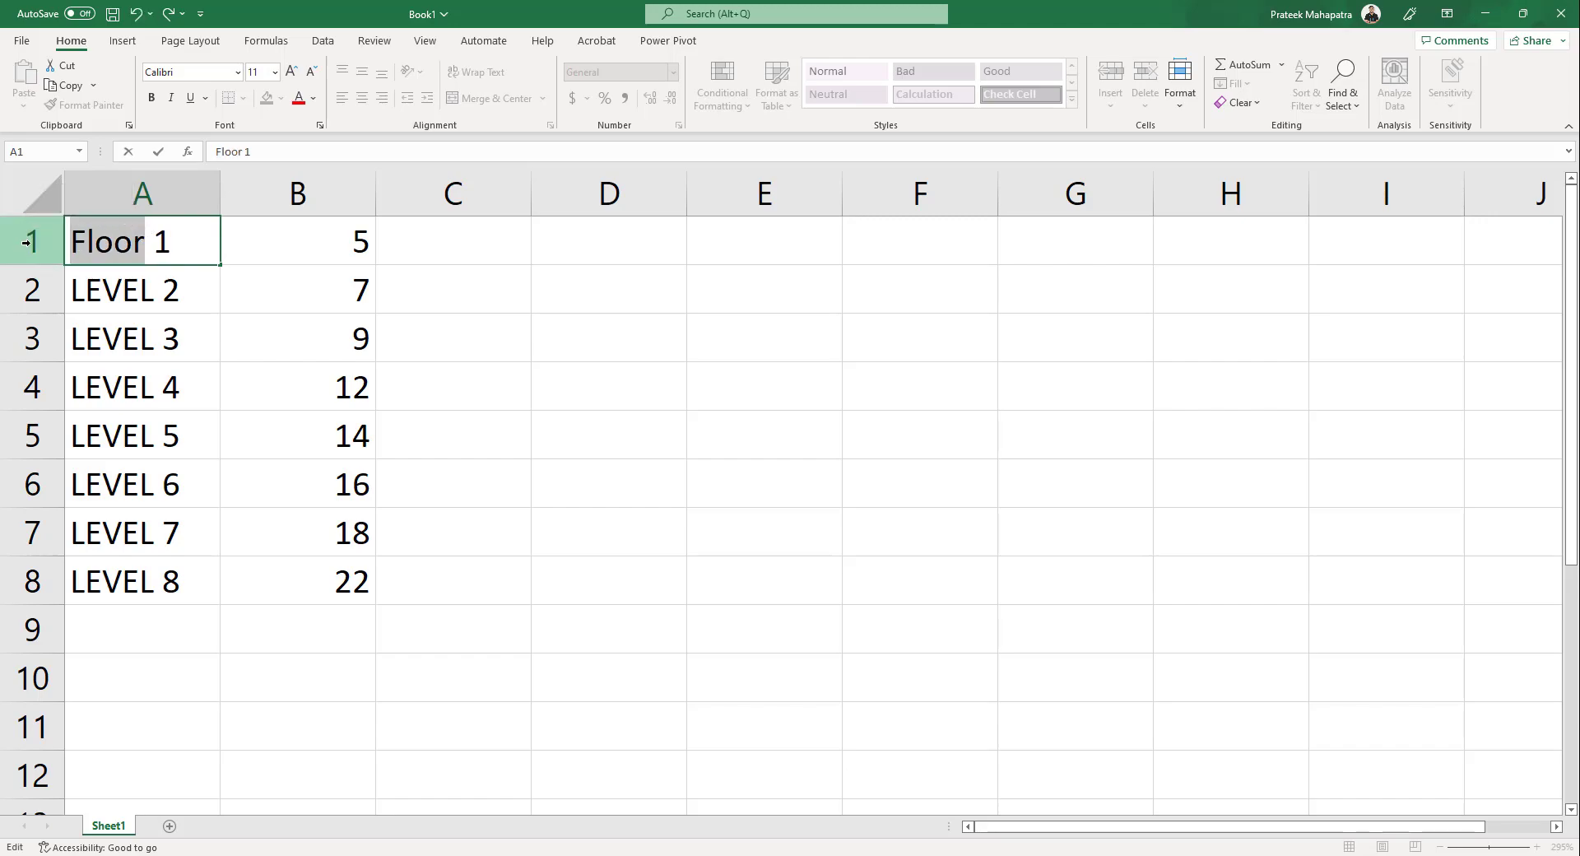
click(178, 288)
Fill A1 down to A8 so column A reads Floor 1 through Floor 8.
click(183, 254)
drag(218, 262, 219, 602)
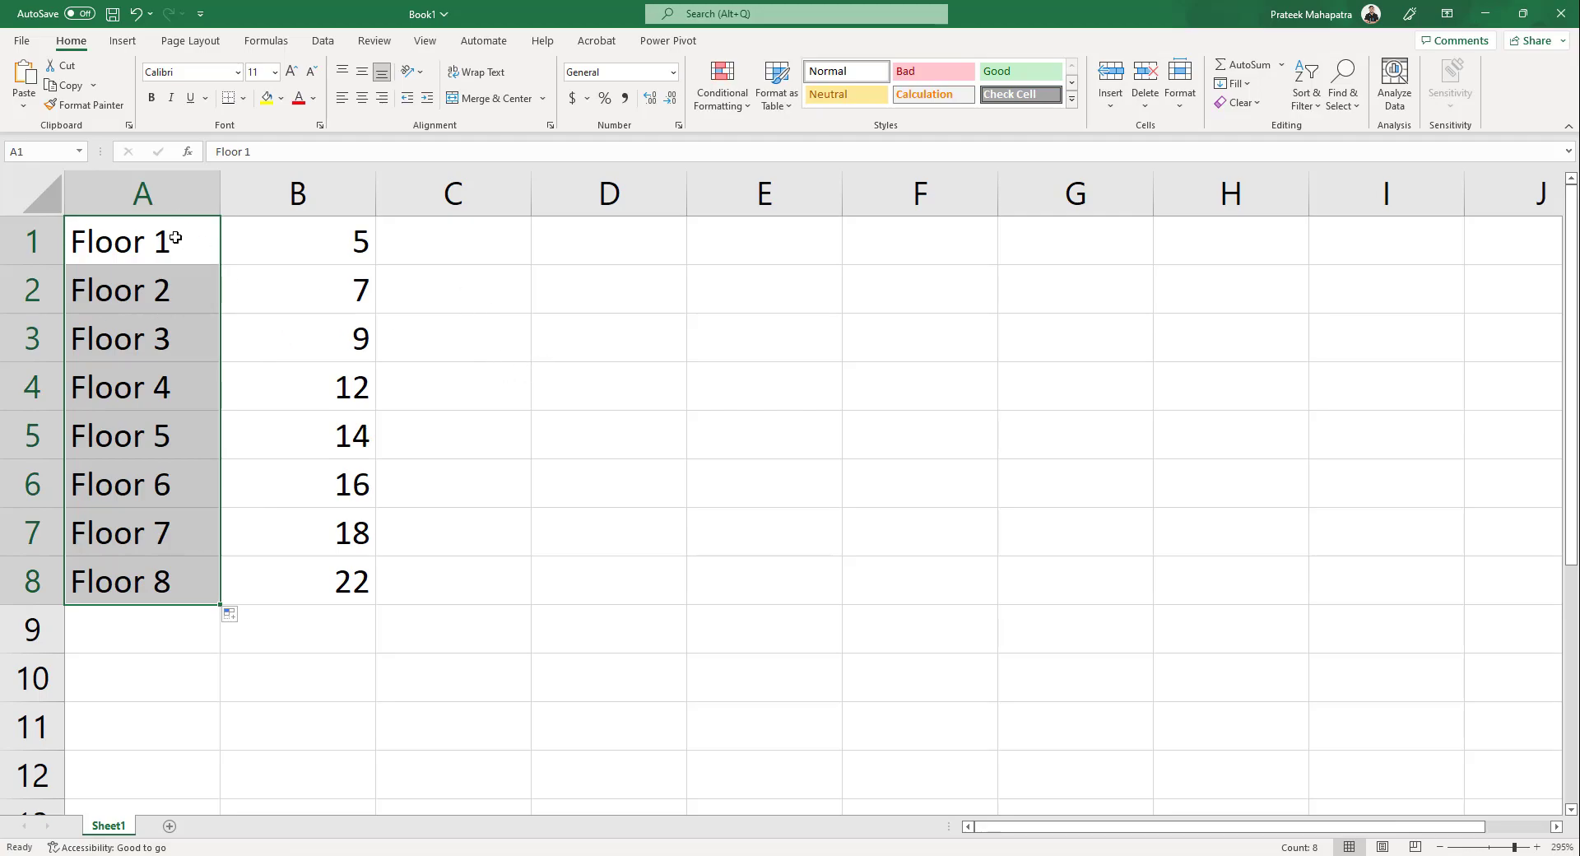
click(181, 304)
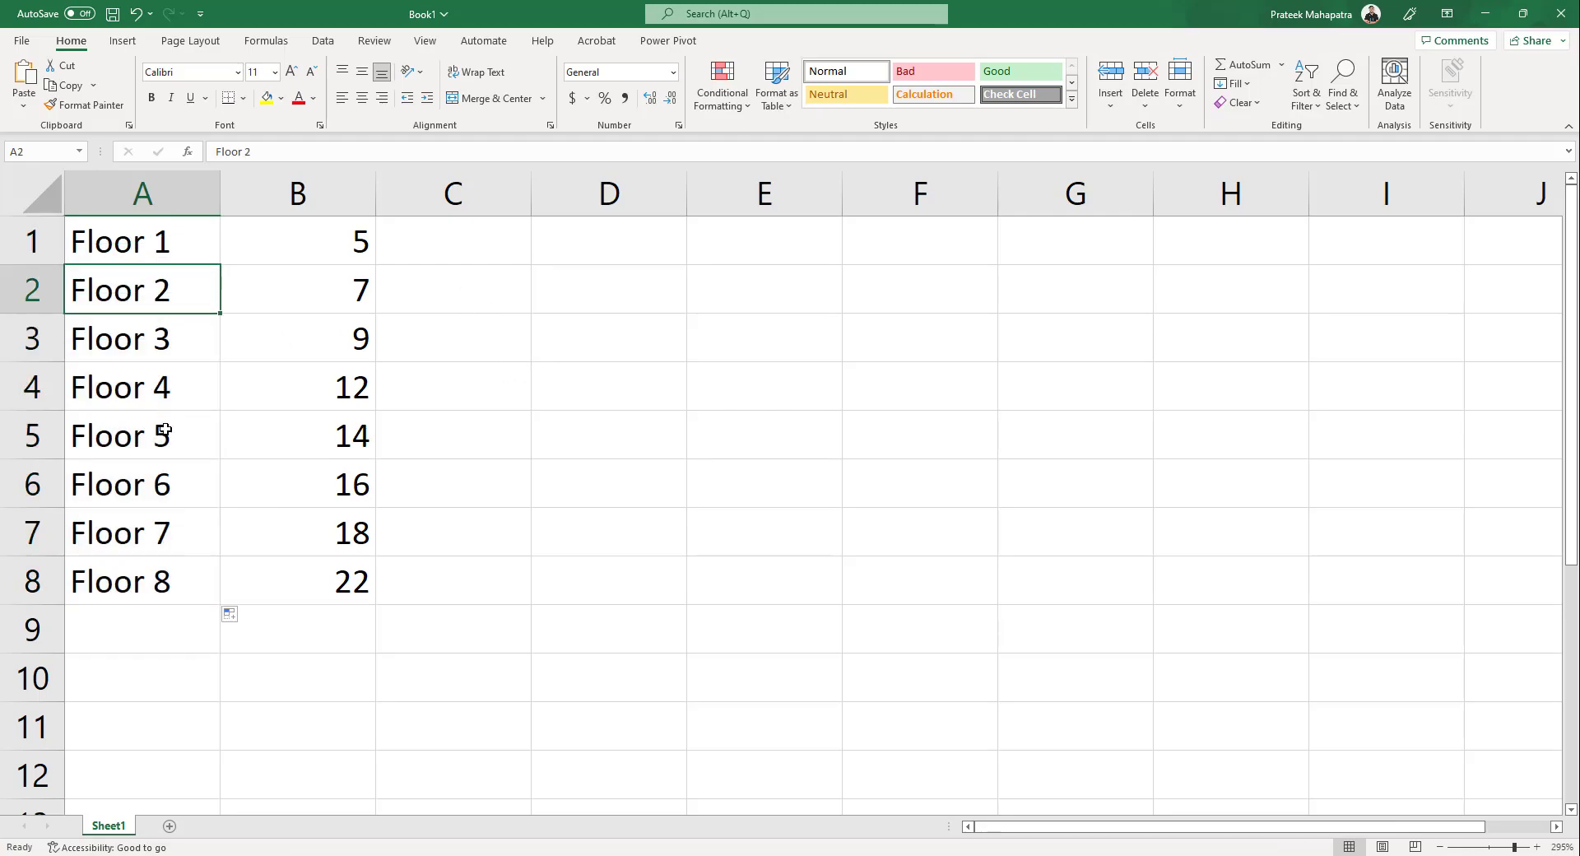
Enter elevations 7, 14, 16 and 21 for Floors 1–4 in B1:B4.
click(344, 244)
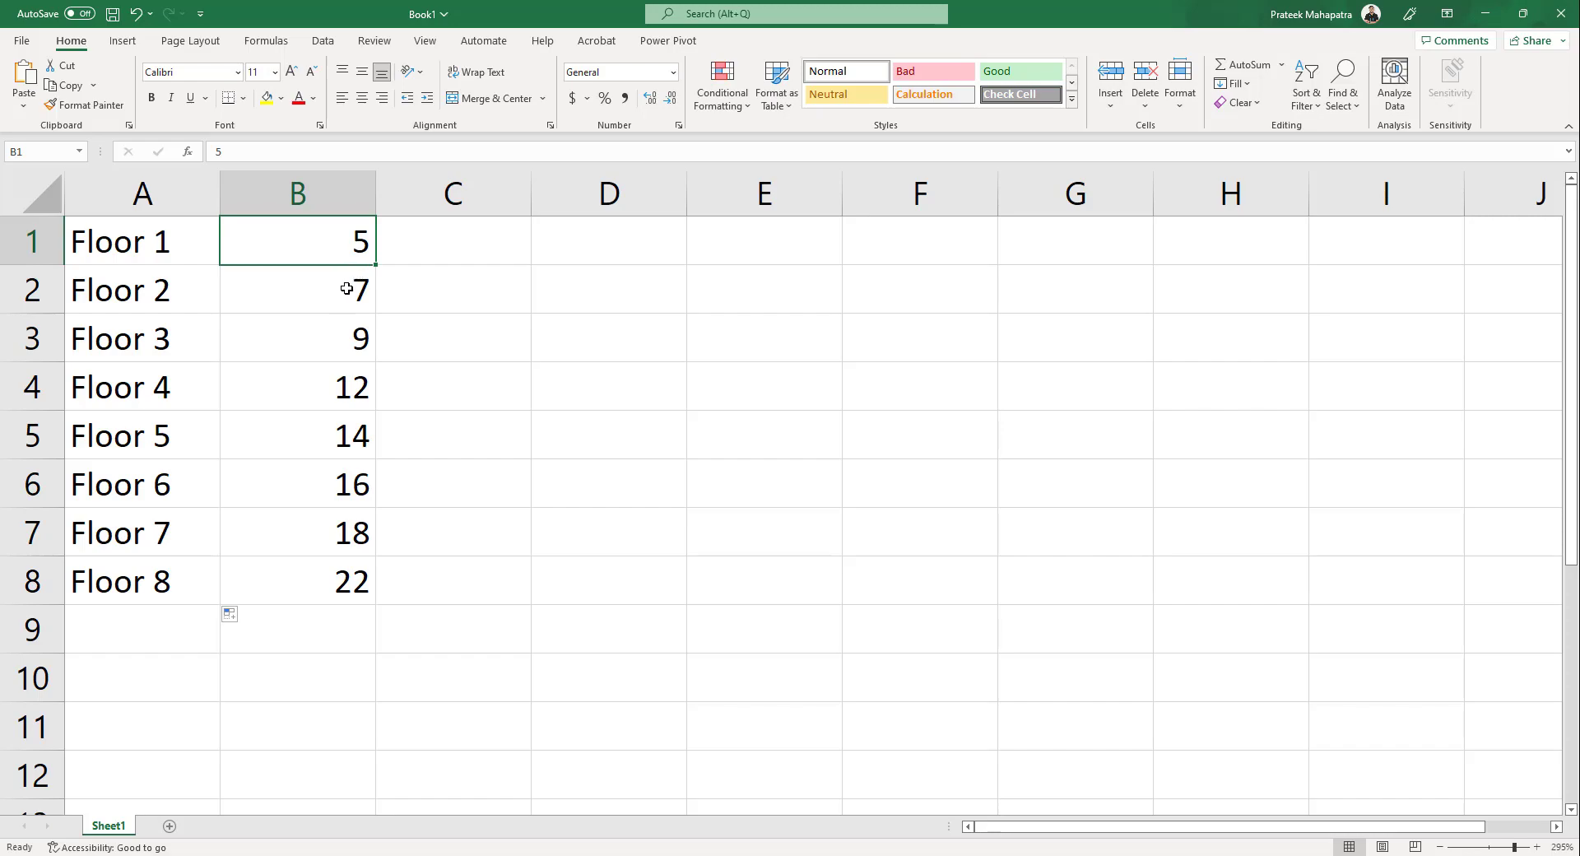
text(7)
key(Return)
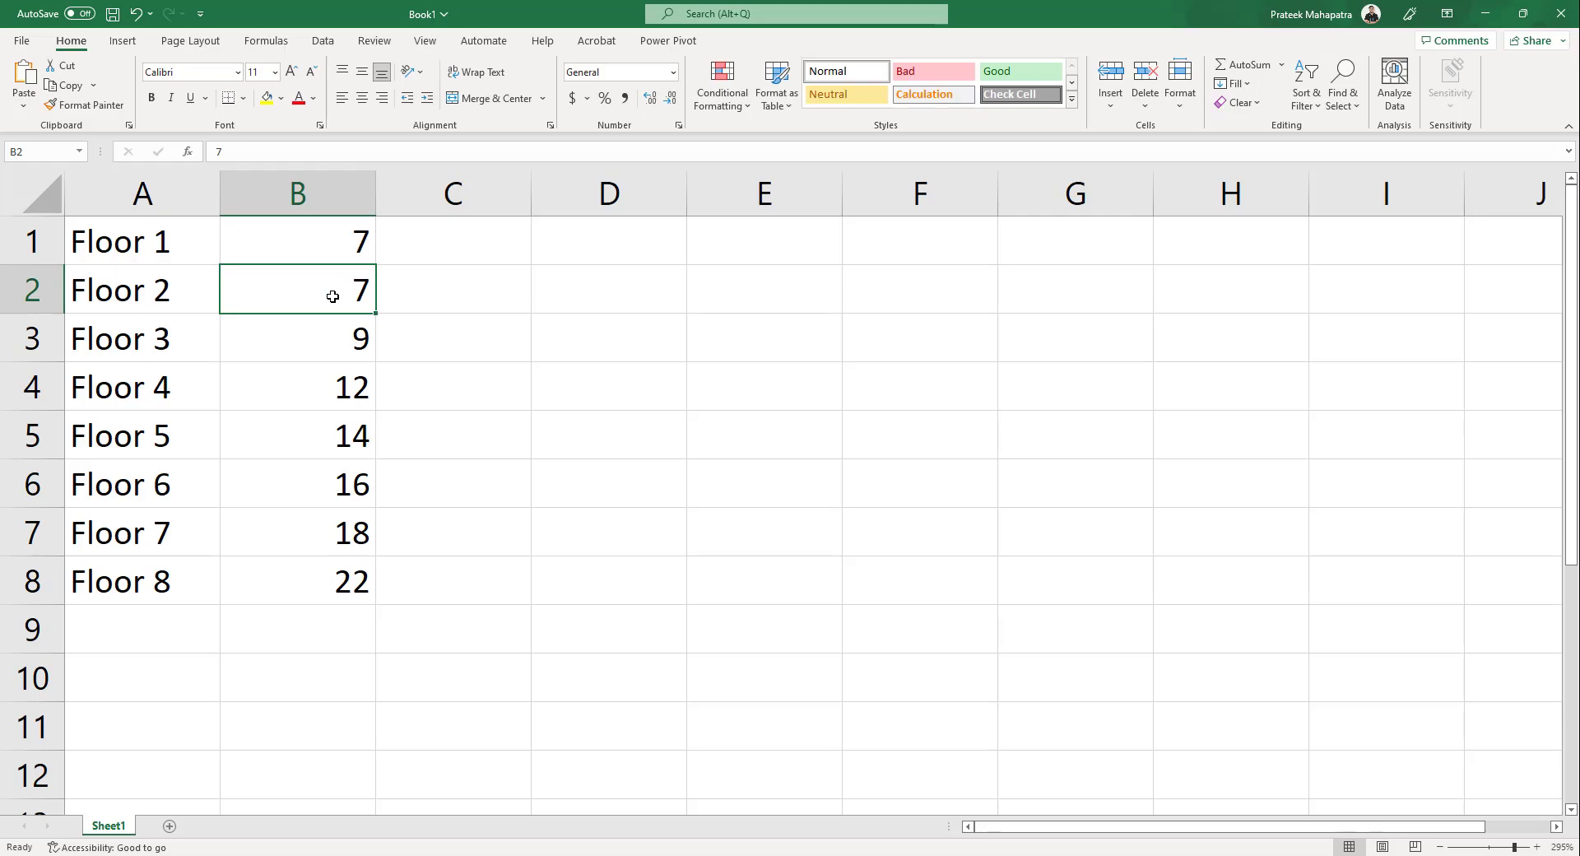
text(14)
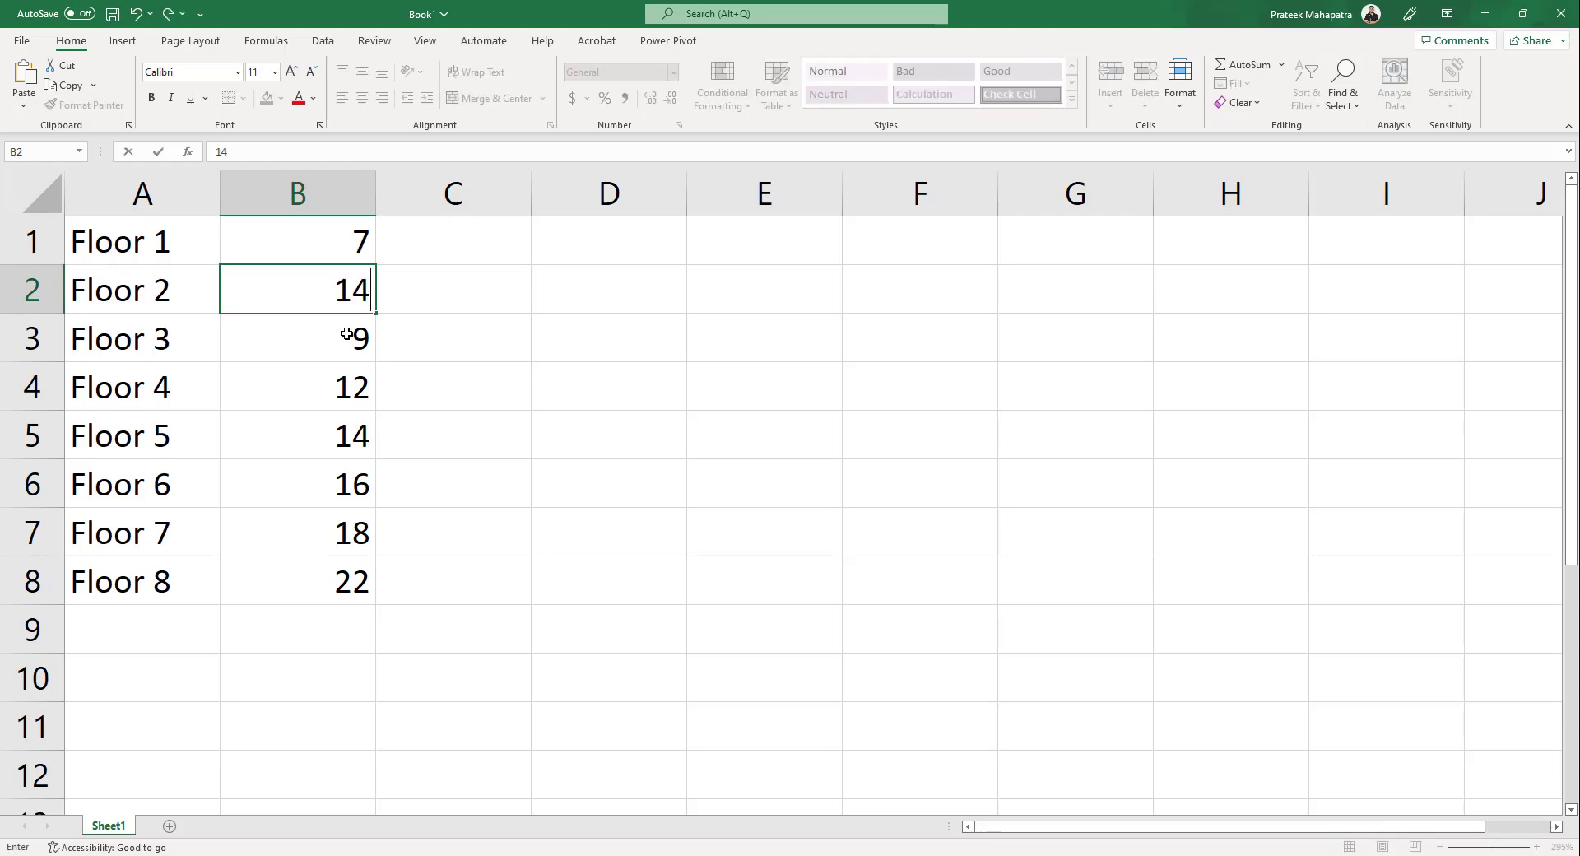
key(Return)
text(16)
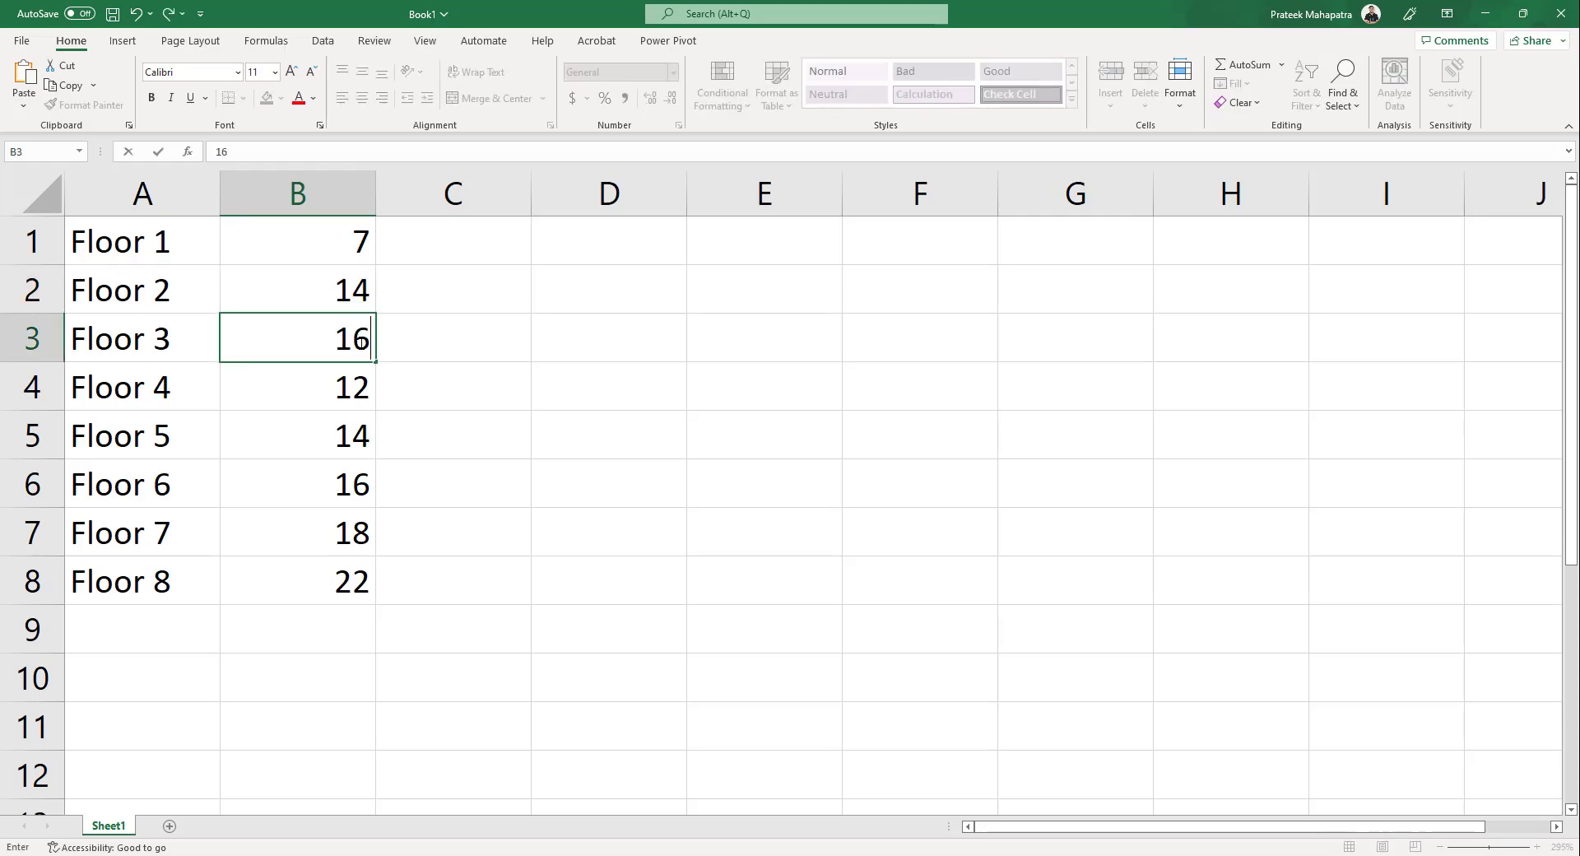
click(345, 378)
text(1)
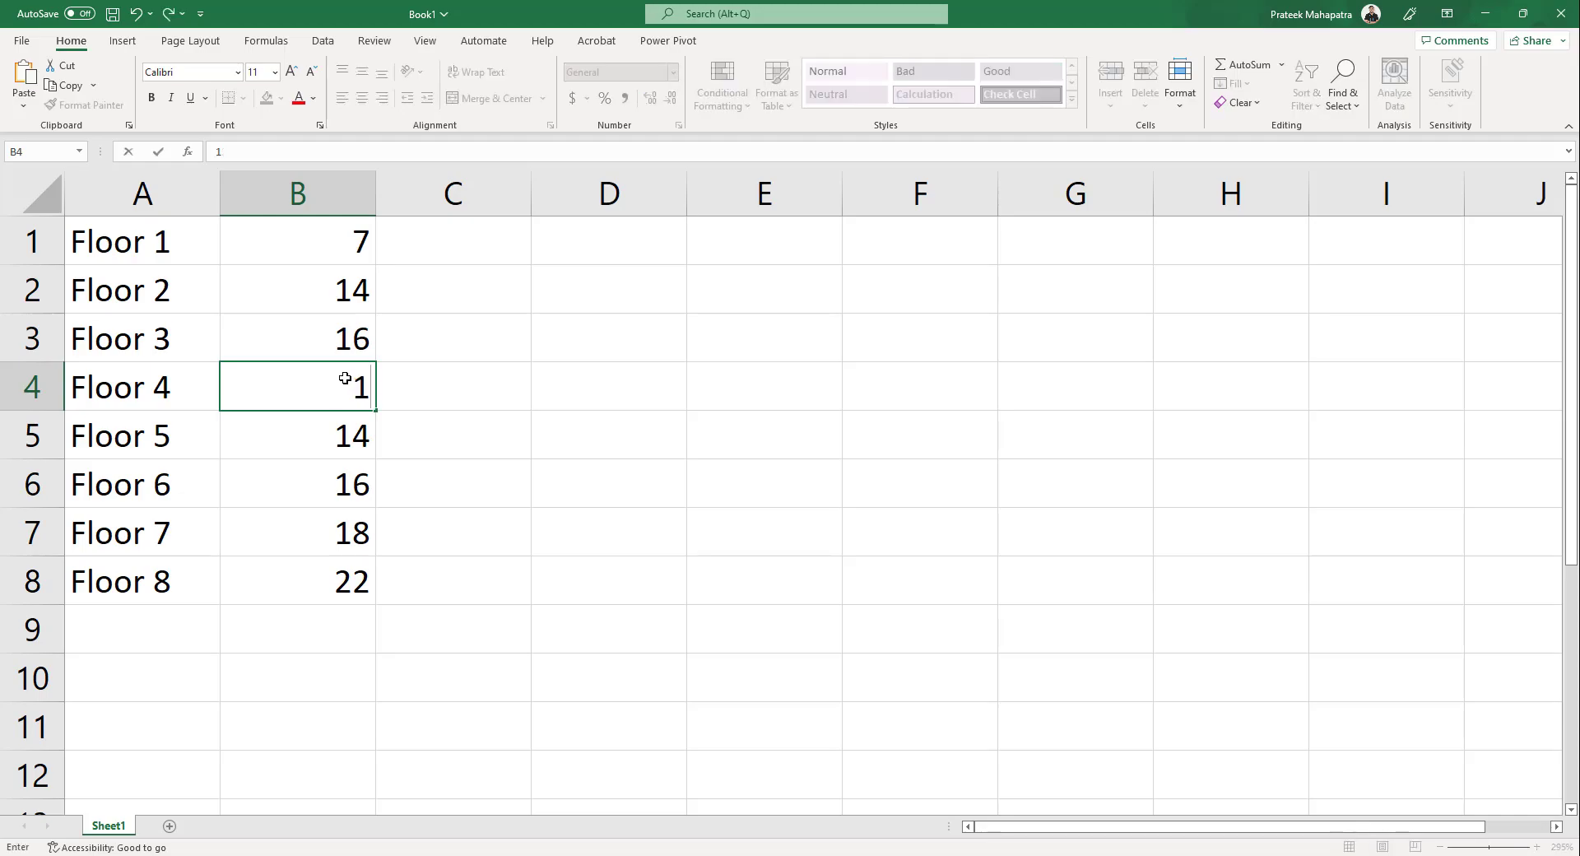
text(21)
click(345, 429)
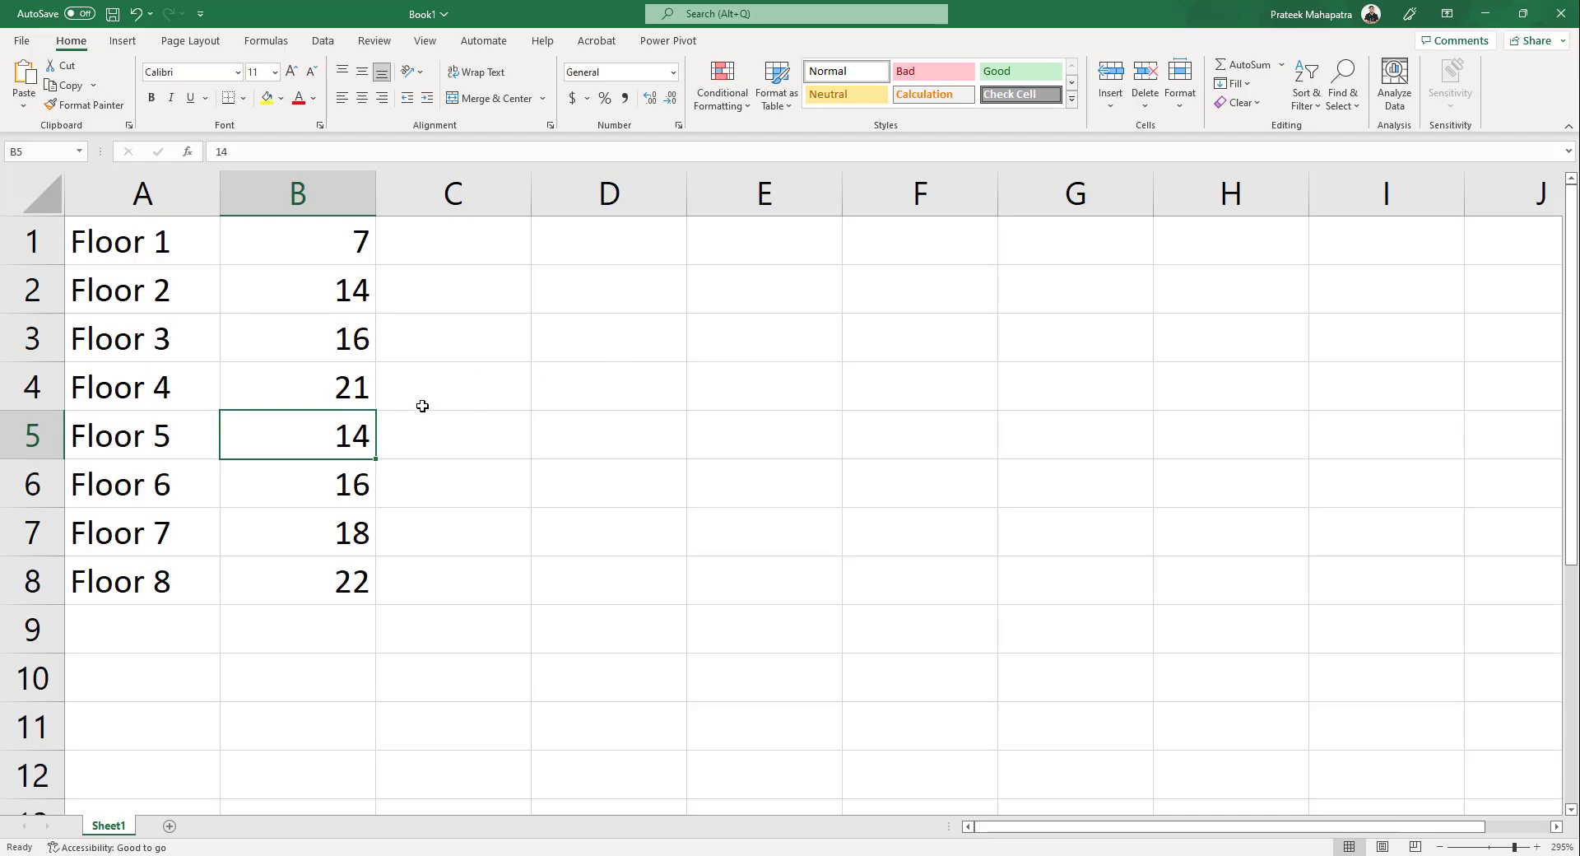
Enter elevations 25, 31, 35 and 40 for Floors 5–8 in B5:B8.
text(25)
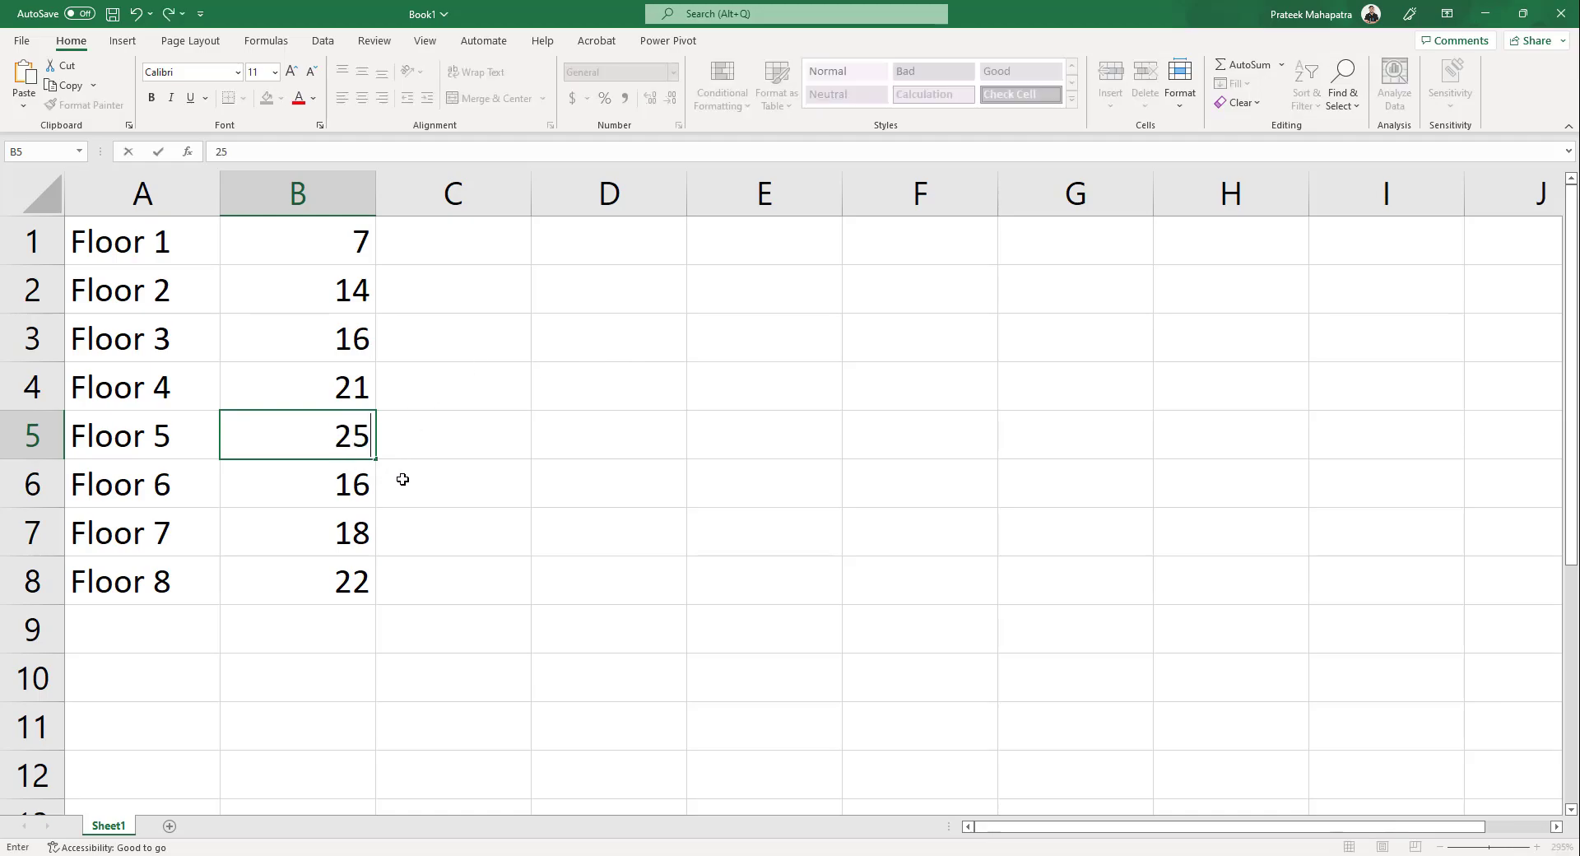
key(Return)
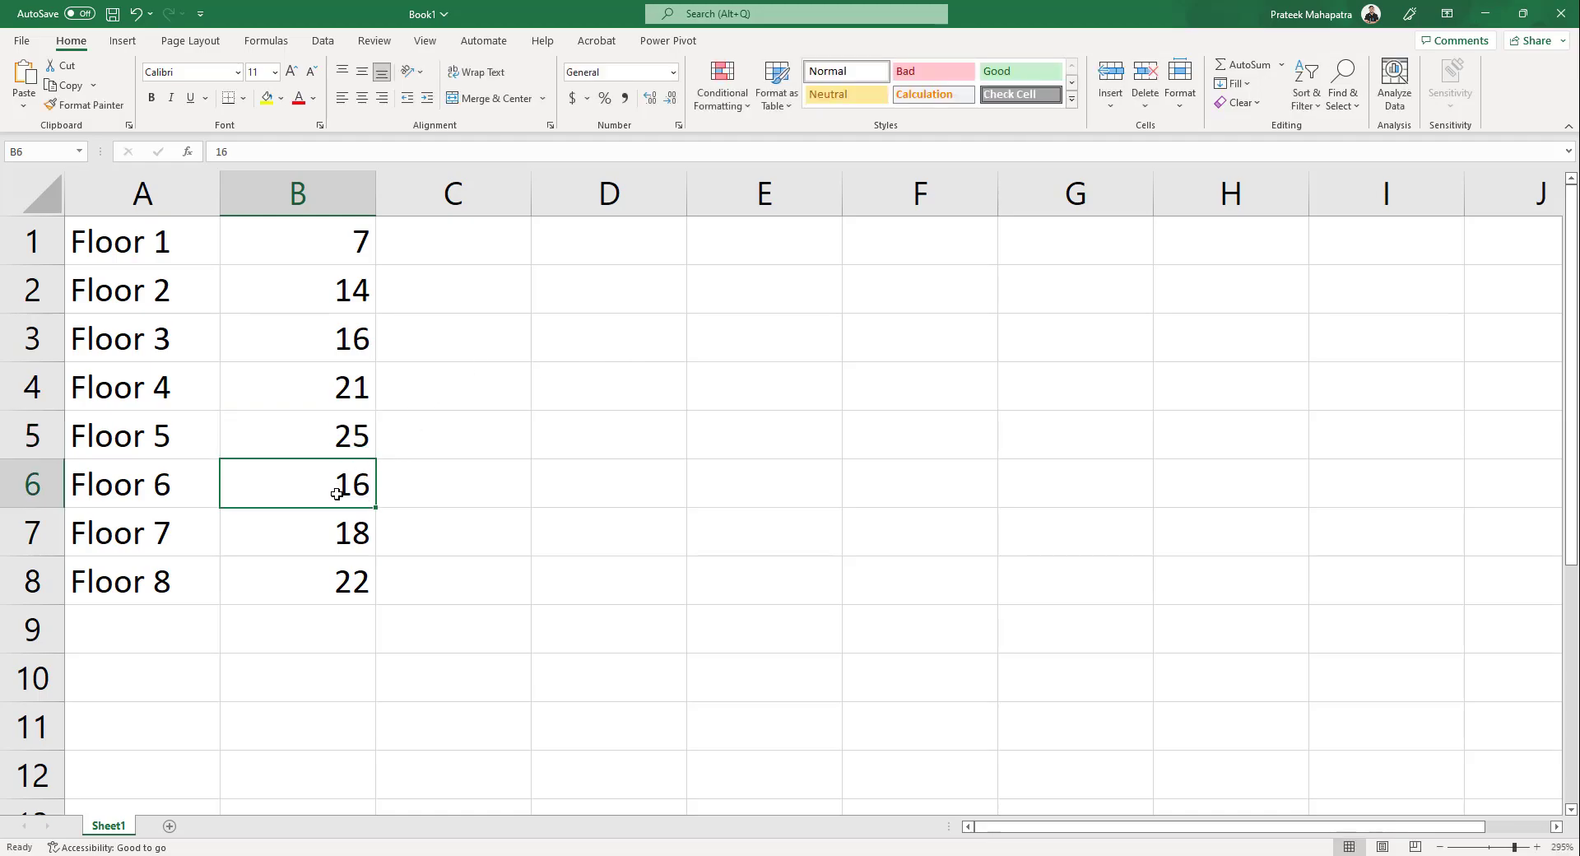
text(31)
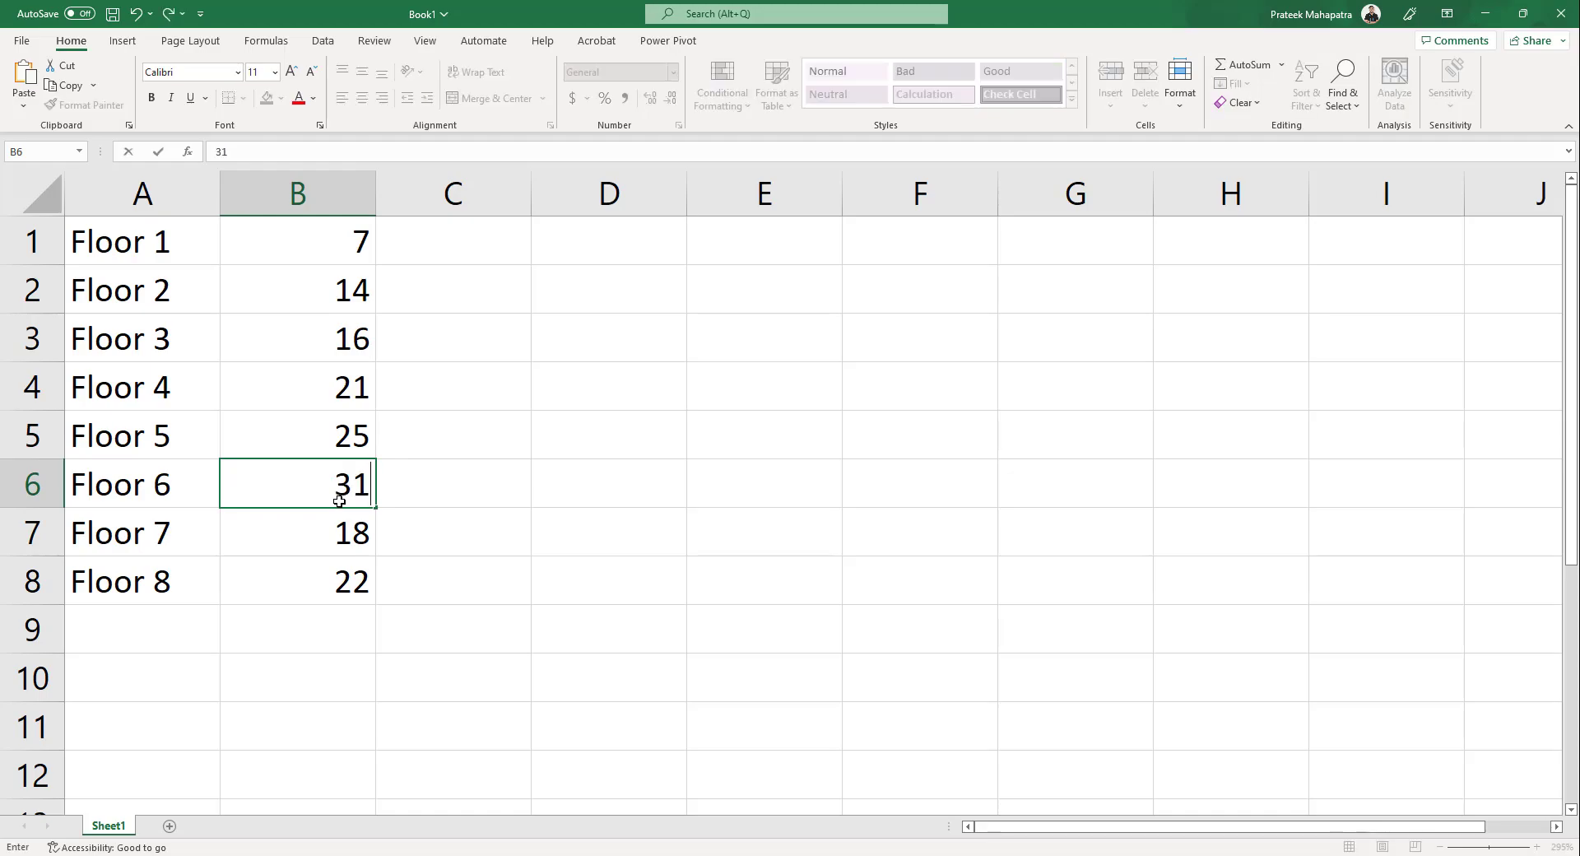
key(Return)
text(35)
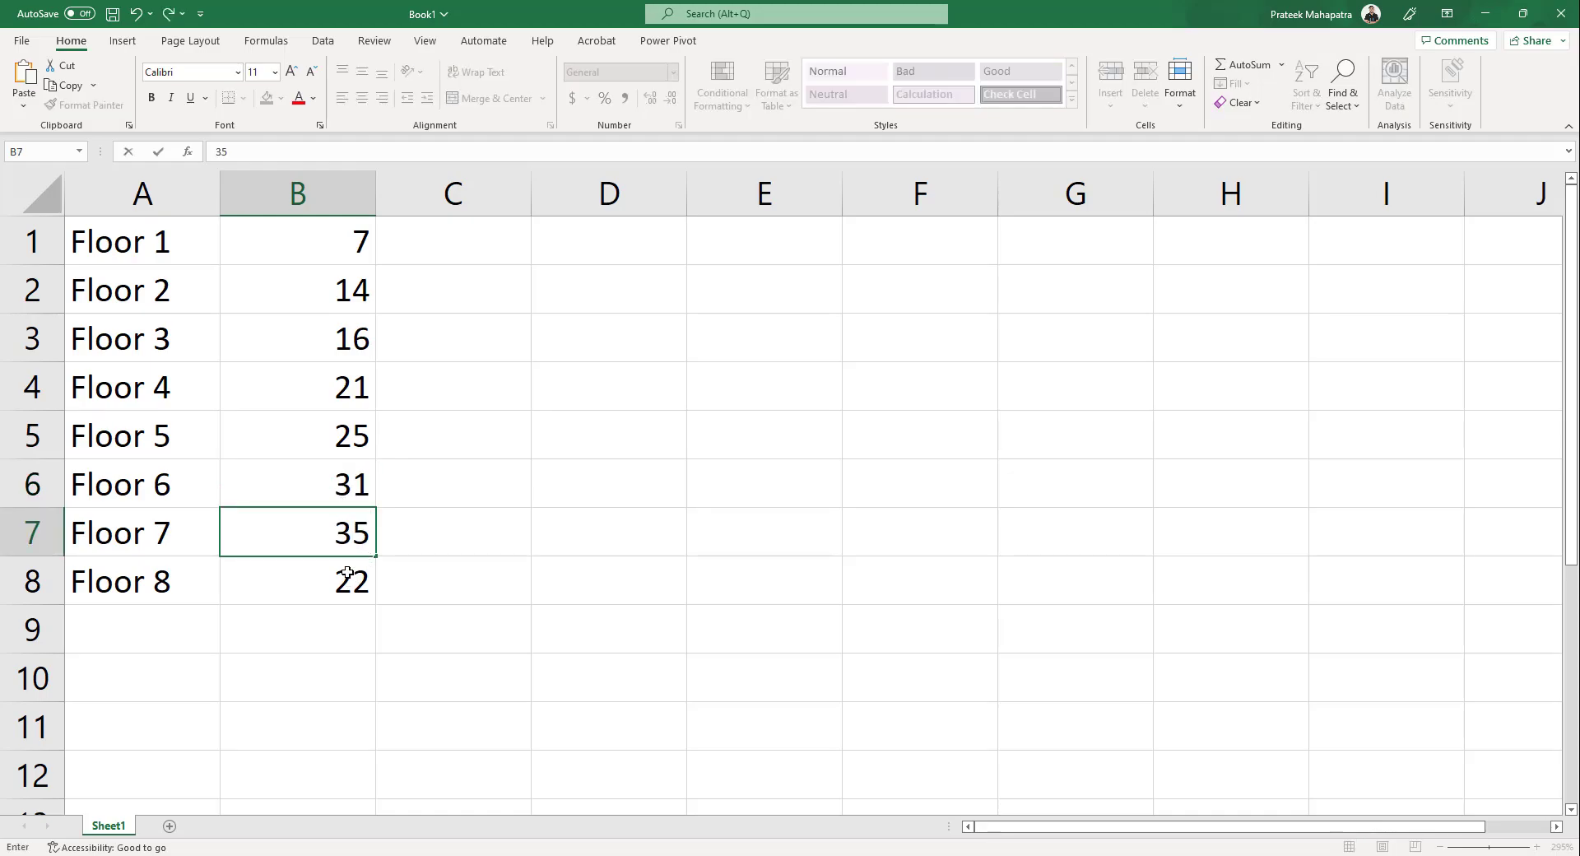
key(Return)
text(40)
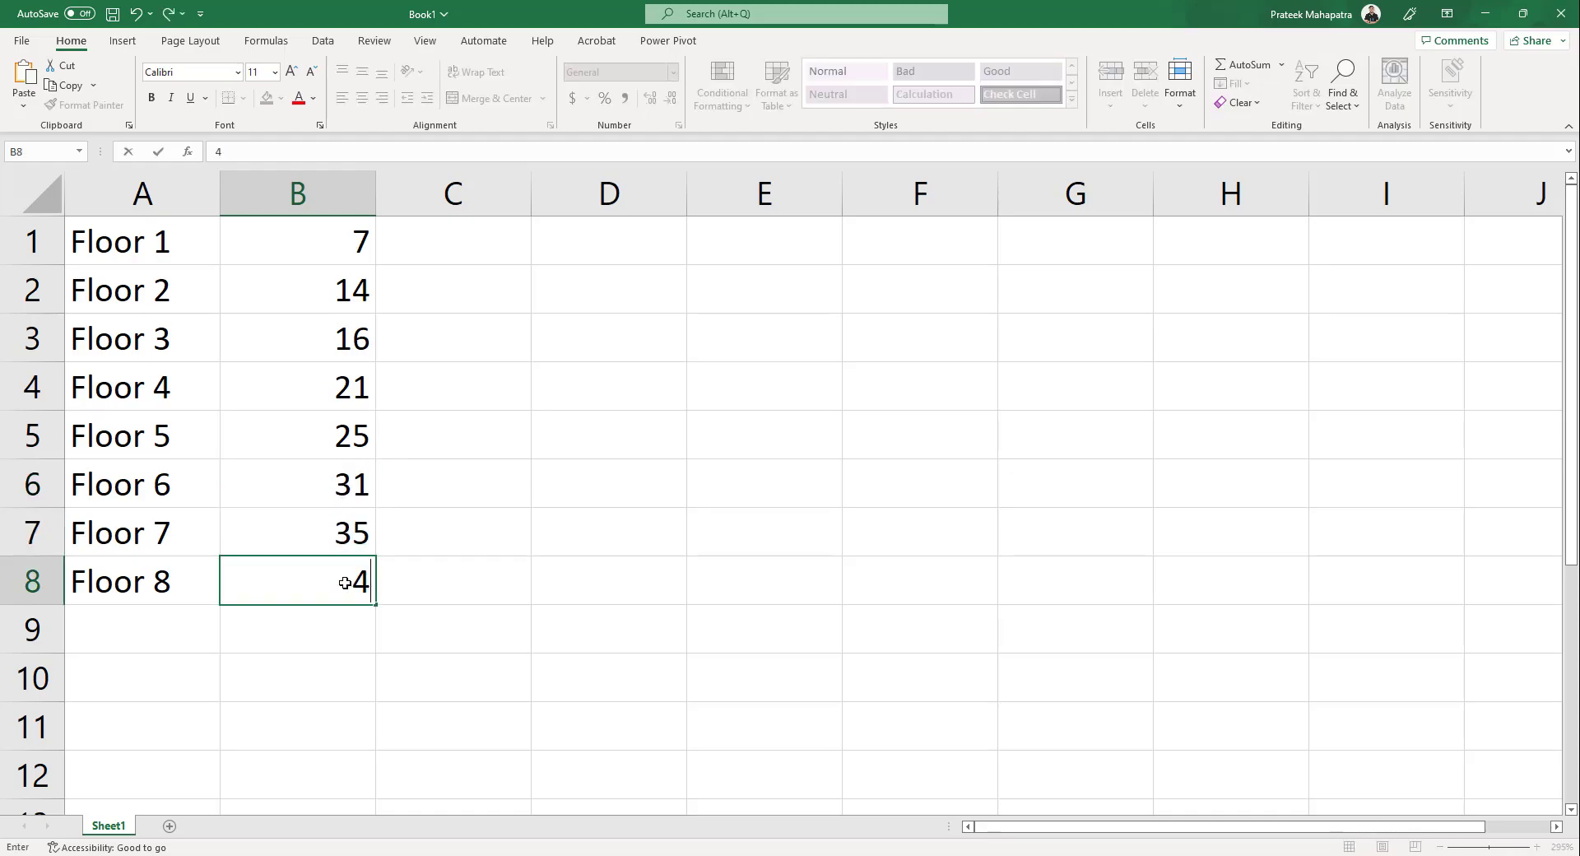